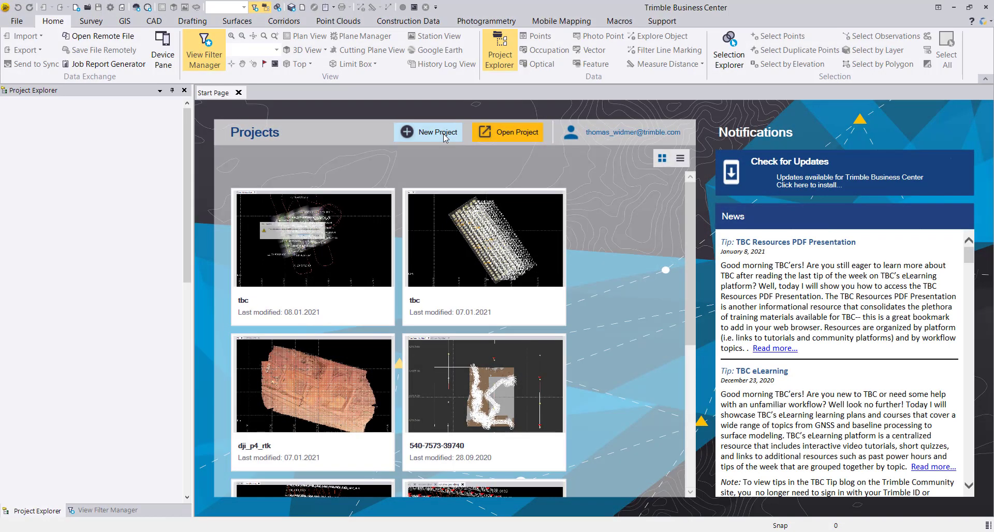
- Create a new Unnamed project using the <Blank Template>
{"action": "left_click", "coordinate": [440, 133]}
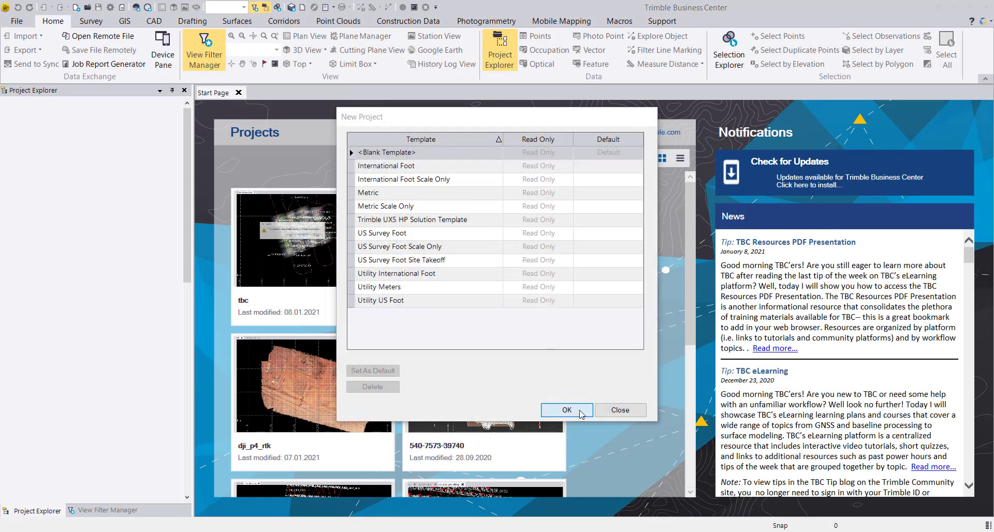
{"action": "left_click", "coordinate": [567, 410]}
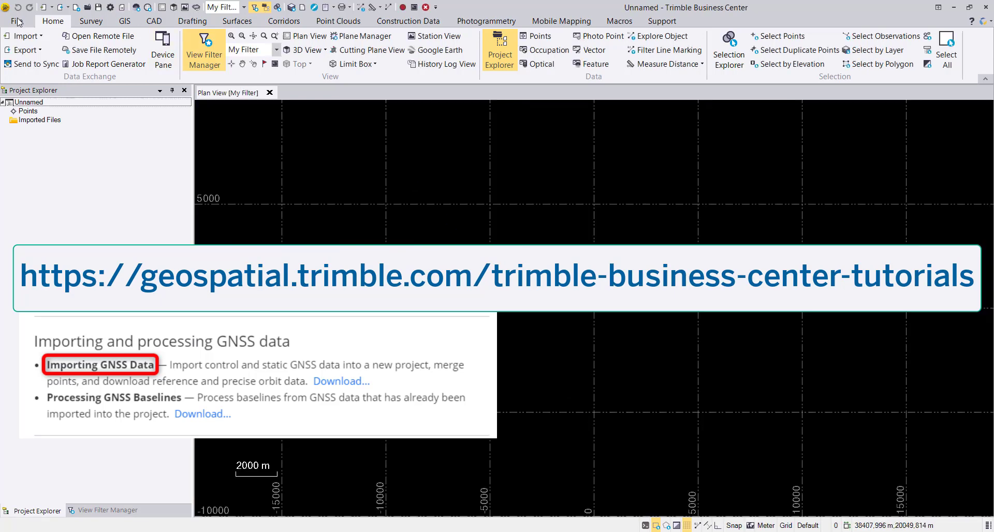
- Open the Importing GNSS Data.vce project through the File menu
{"action": "left_click", "coordinate": [17, 22]}
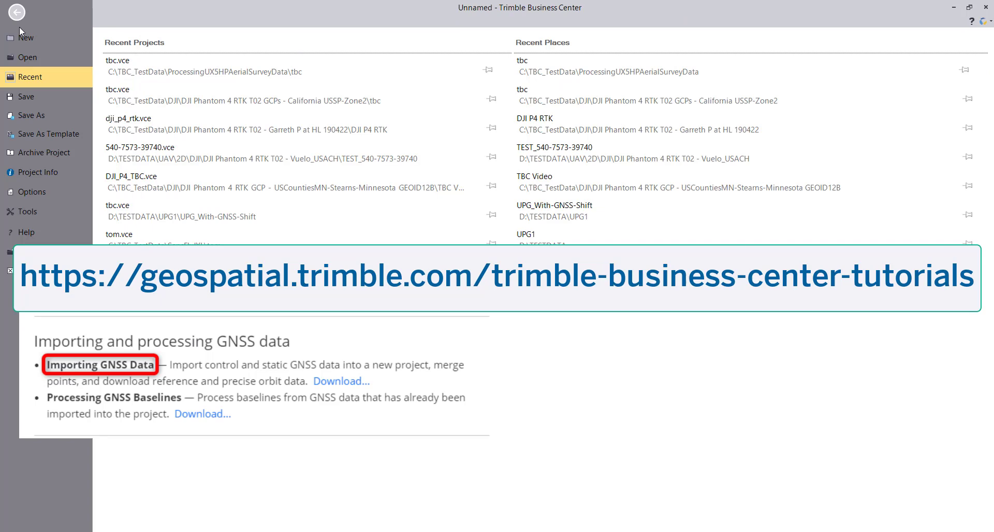
{"action": "left_click", "coordinate": [31, 58]}
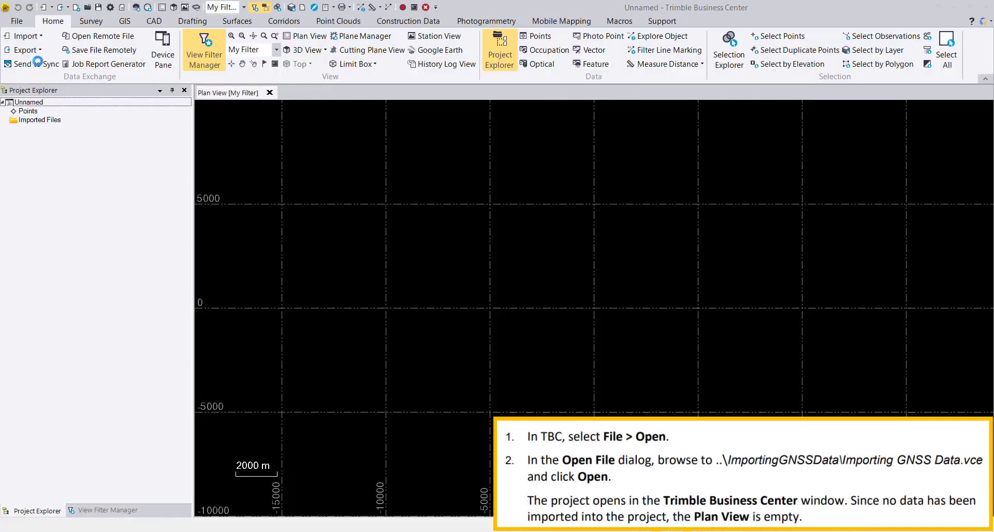
{"action": "left_click", "coordinate": [205, 118]}
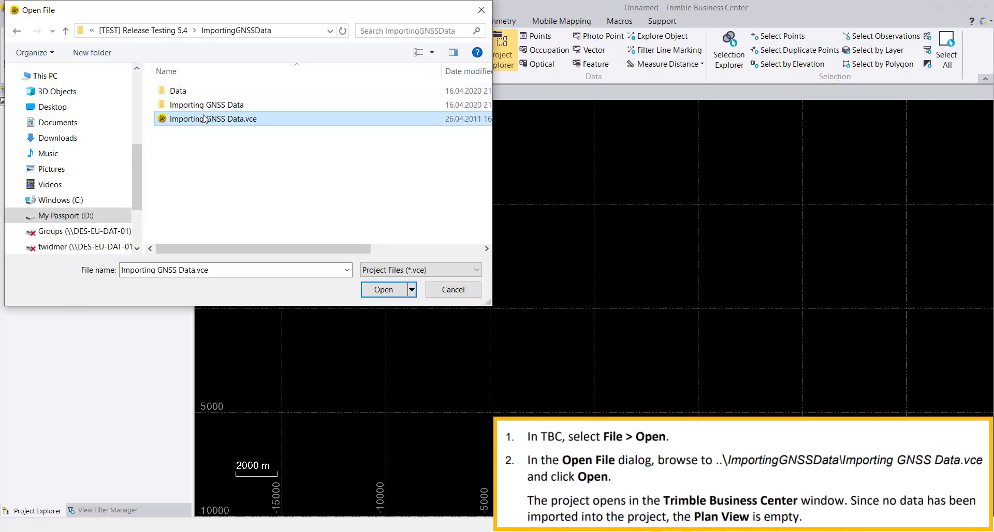
{"action": "left_click", "coordinate": [388, 293]}
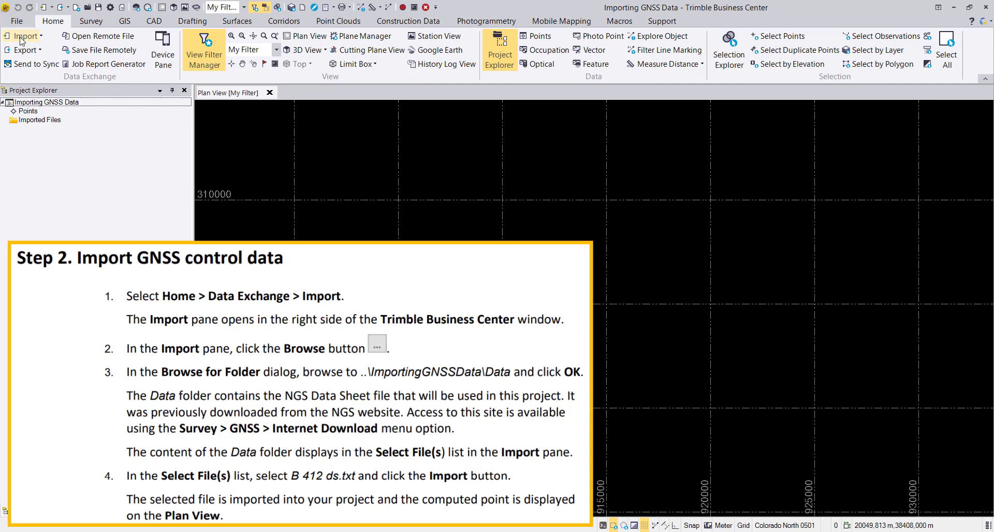
- Import the B 412 ds.txt NGS data sheet so point B 412 appears in Plan View
{"action": "left_click", "coordinate": [21, 38]}
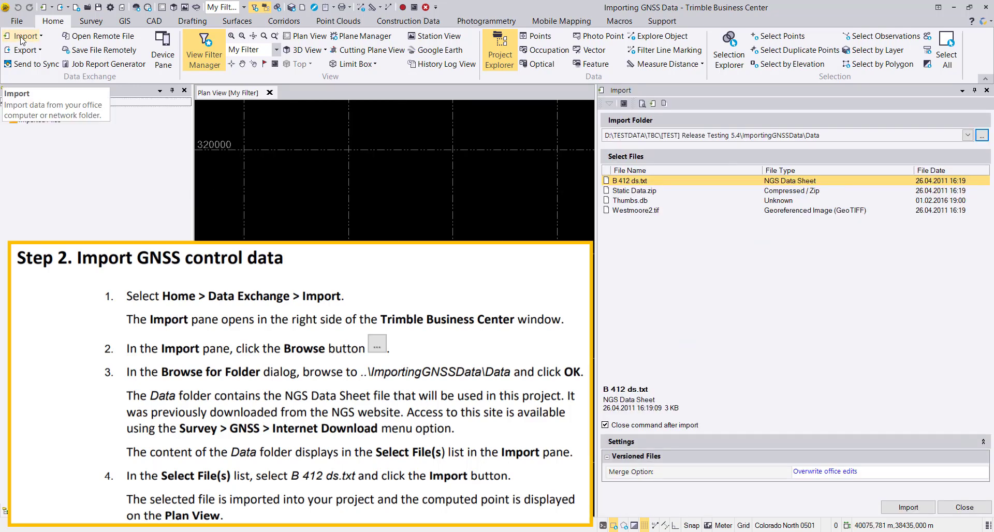
{"action": "left_click", "coordinate": [829, 137]}
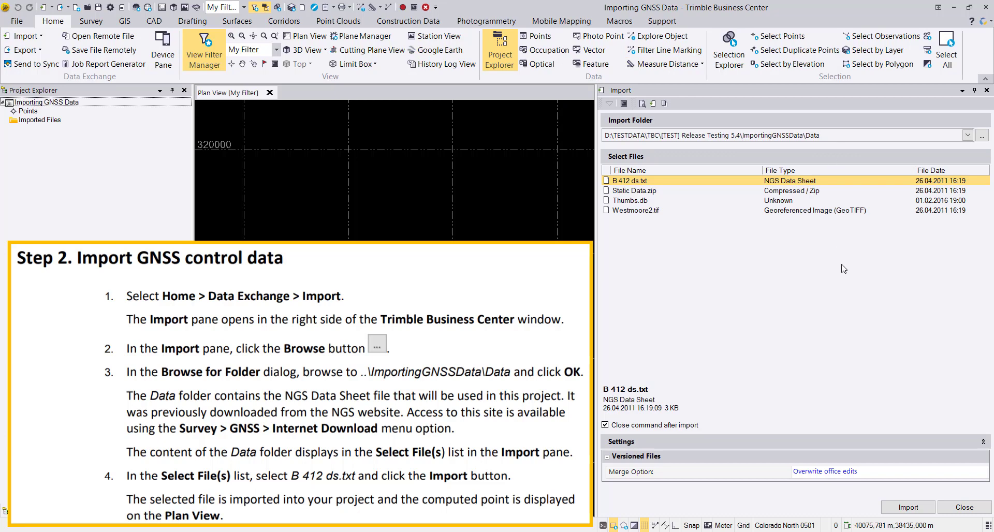
{"action": "left_click", "coordinate": [898, 505]}
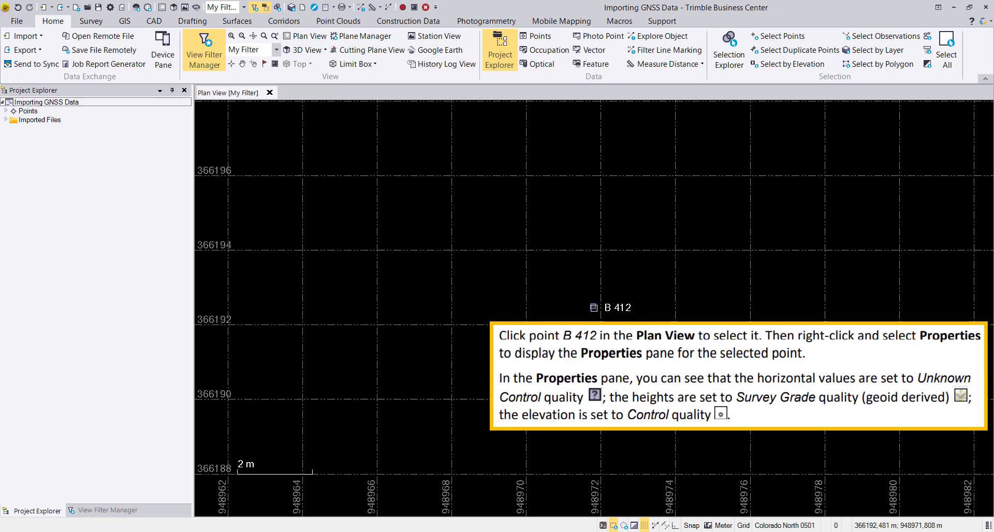
- Open the Properties of point B 412 to check its coordinate qualities
{"action": "left_click", "coordinate": [593, 307]}
{"action": "right_click", "coordinate": [593, 307]}
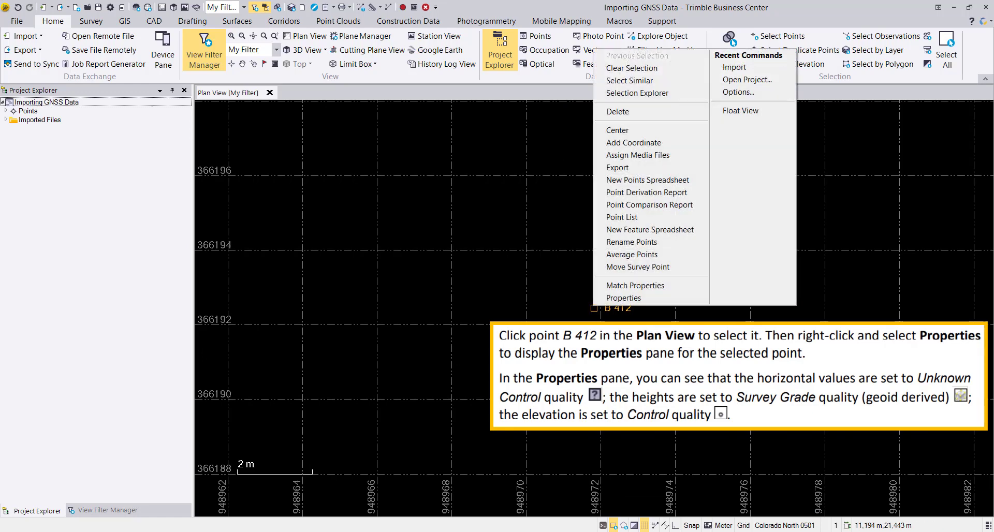
{"action": "left_click", "coordinate": [608, 296]}
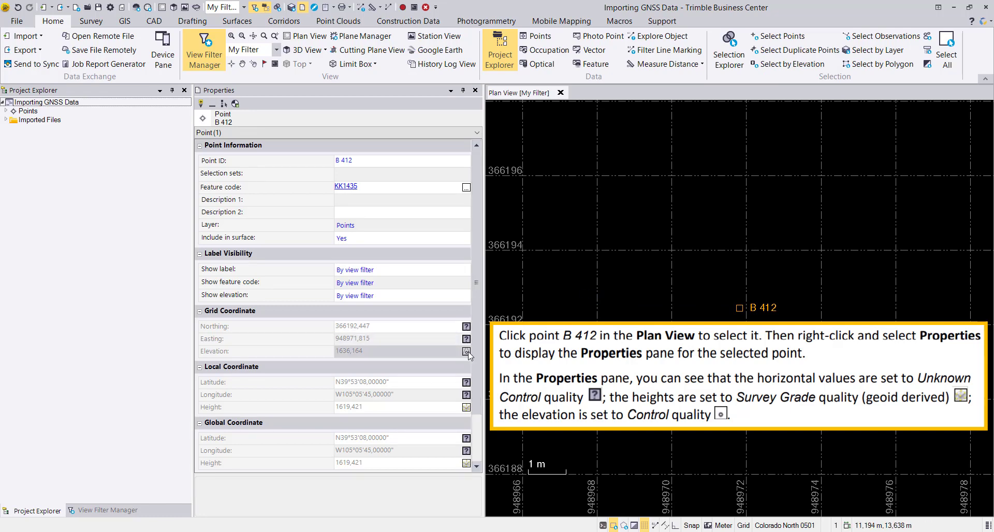
- Show B 412 under Imported Files > B 412 ds.txt, then close Properties
{"action": "left_click", "coordinate": [7, 120]}
{"action": "left_click", "coordinate": [9, 129]}
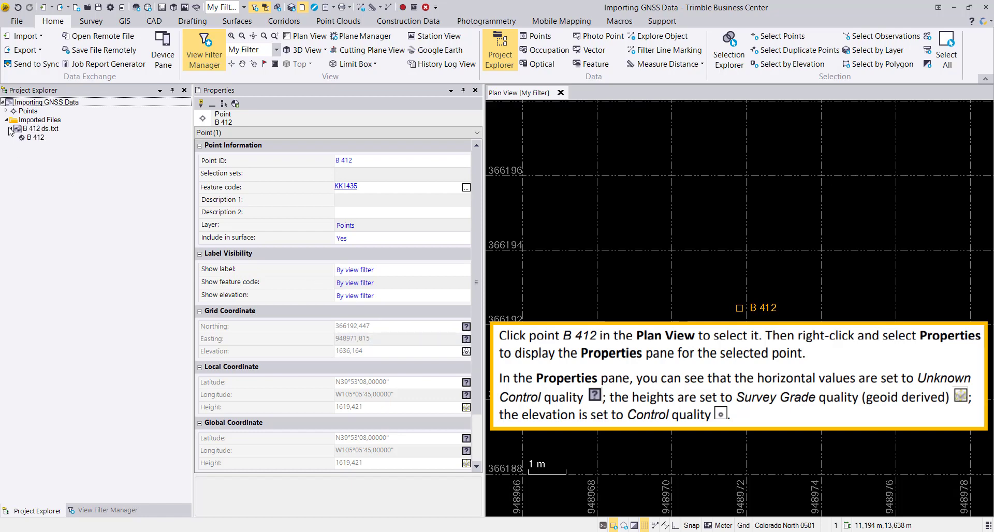
{"action": "left_click", "coordinate": [31, 137]}
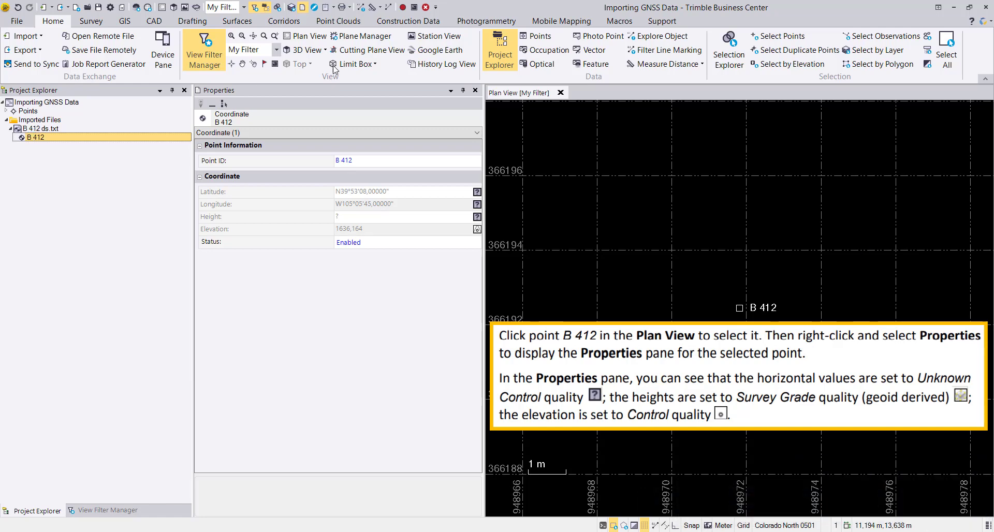
{"action": "left_click", "coordinate": [475, 90]}
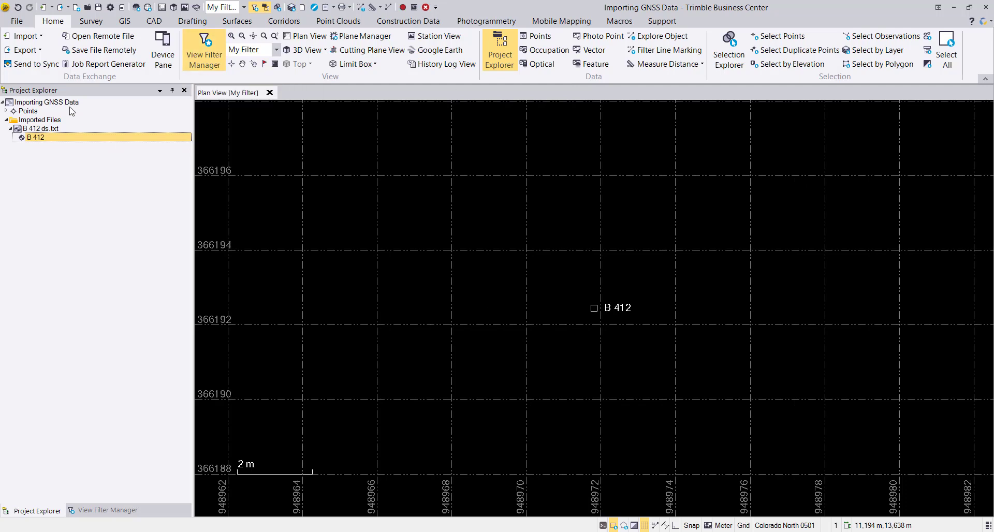
- Start importing the Static Data.zip archive
{"action": "left_click", "coordinate": [7, 120]}
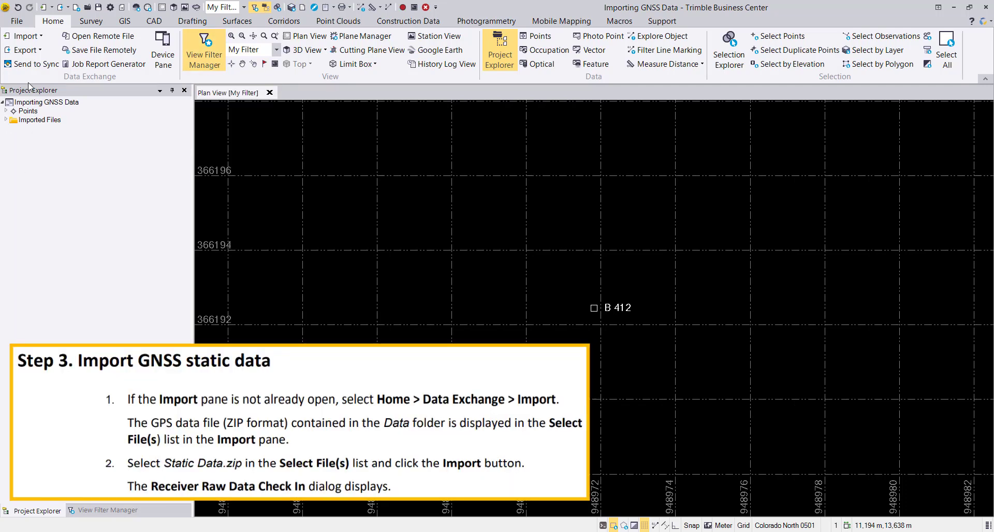
{"action": "left_click", "coordinate": [25, 36]}
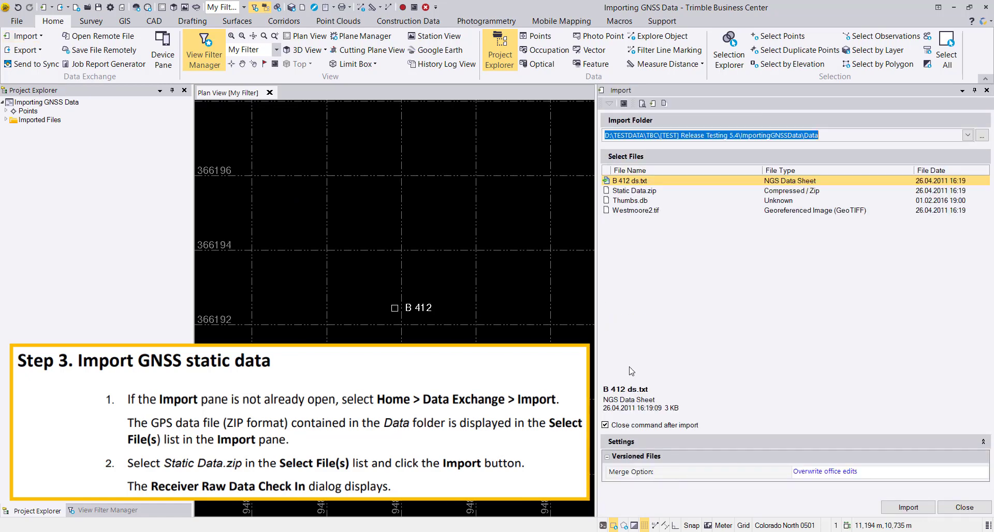
{"action": "left_click", "coordinate": [639, 192]}
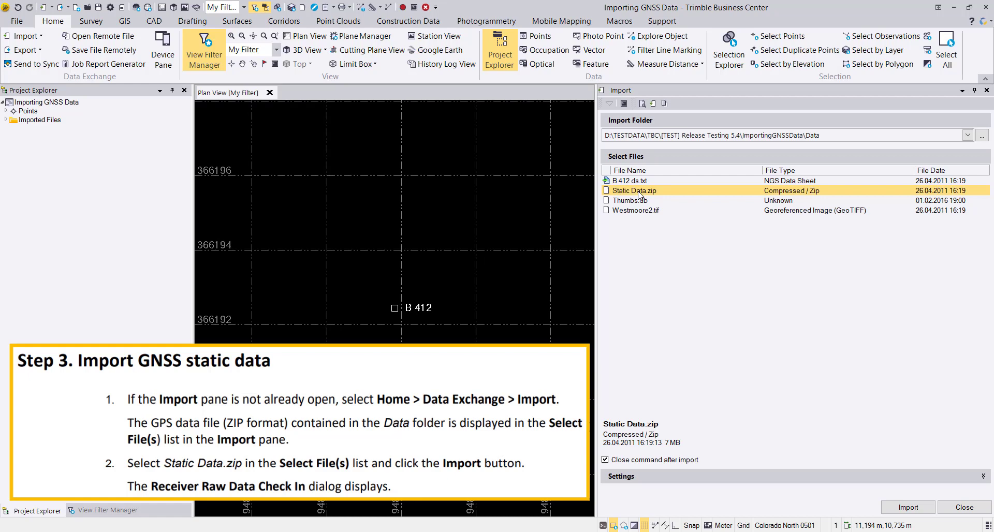
{"action": "left_click", "coordinate": [923, 512]}
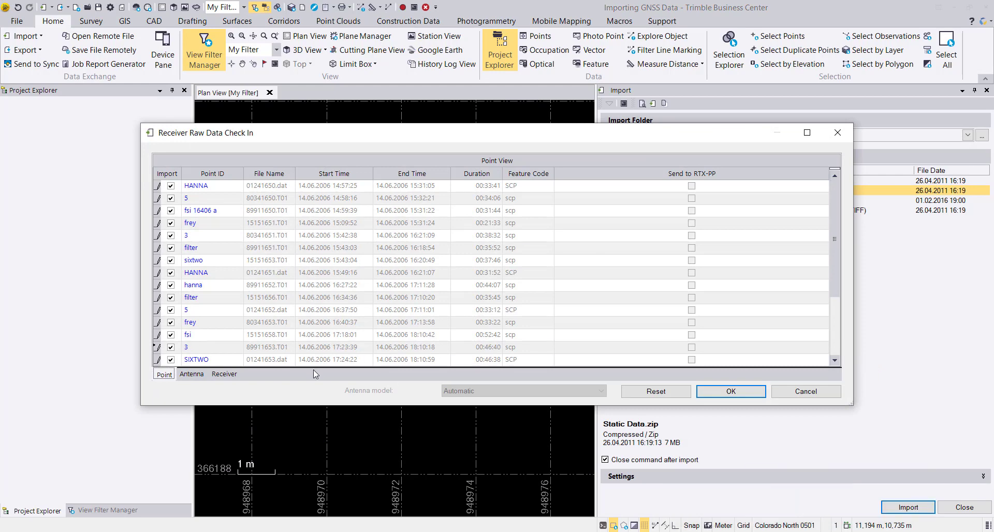
- Review the sessions' antennas, receivers and points, then bring up check-in help
{"action": "left_click", "coordinate": [203, 375]}
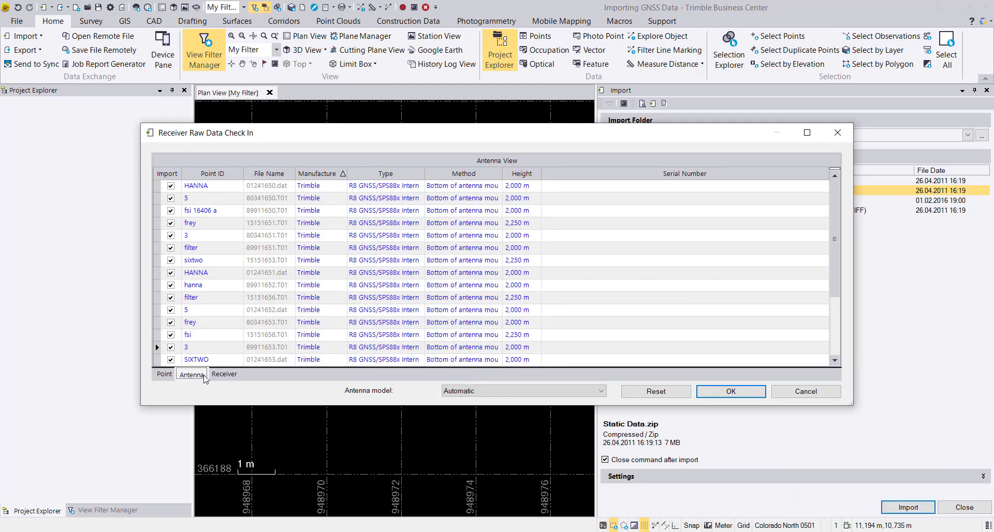
{"action": "left_click", "coordinate": [223, 374]}
{"action": "left_click", "coordinate": [164, 374]}
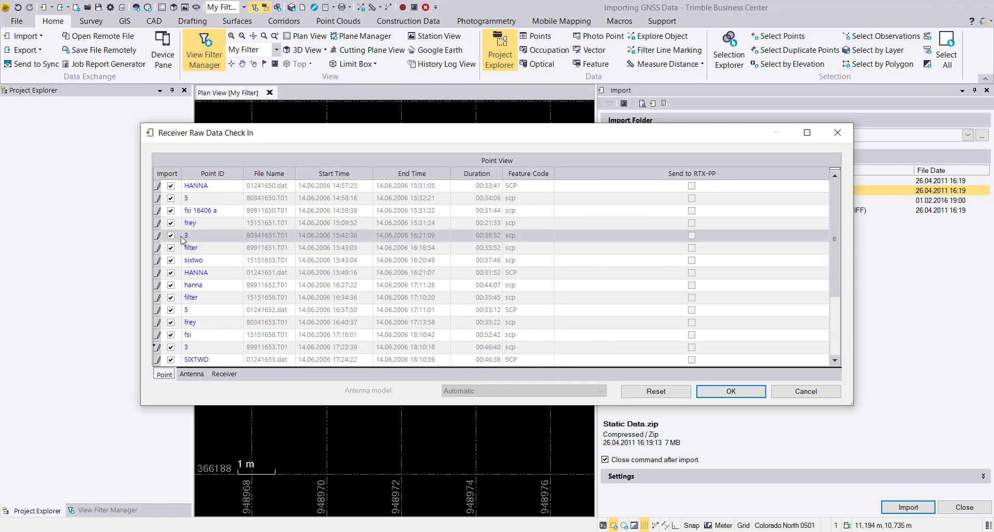
{"action": "key", "text": "F1"}
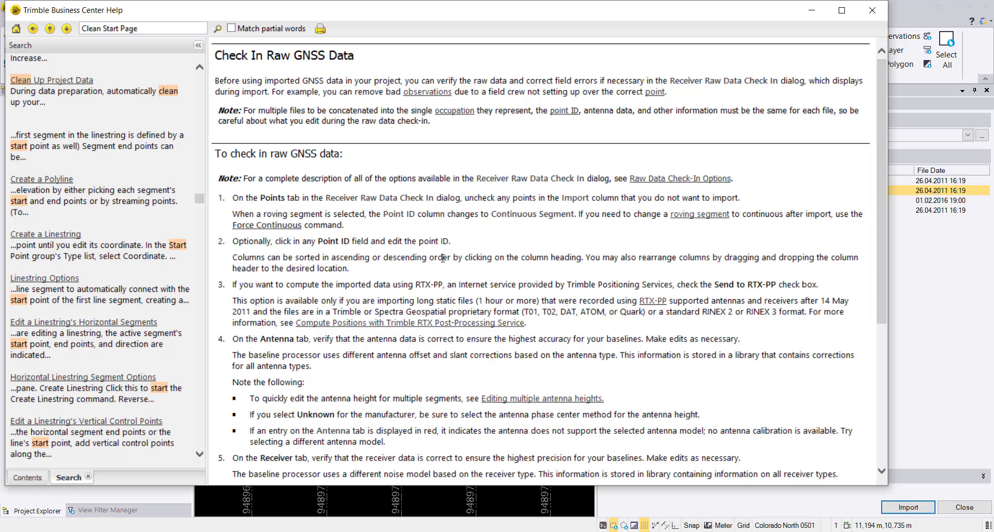
- Read the Editing multiple antenna heights topic, then return to Check In Raw GNSS Data
{"action": "left_click", "coordinate": [533, 398]}
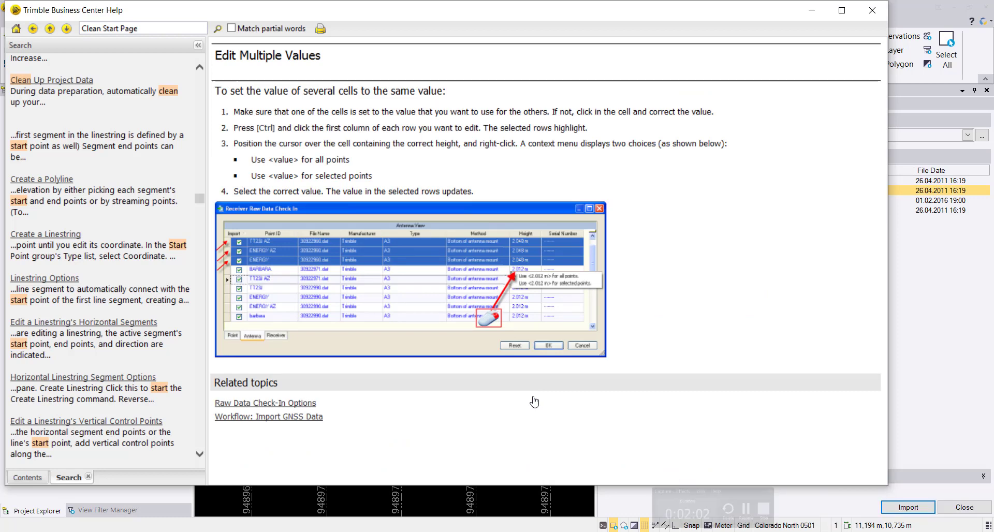
{"action": "left_click", "coordinate": [33, 29]}
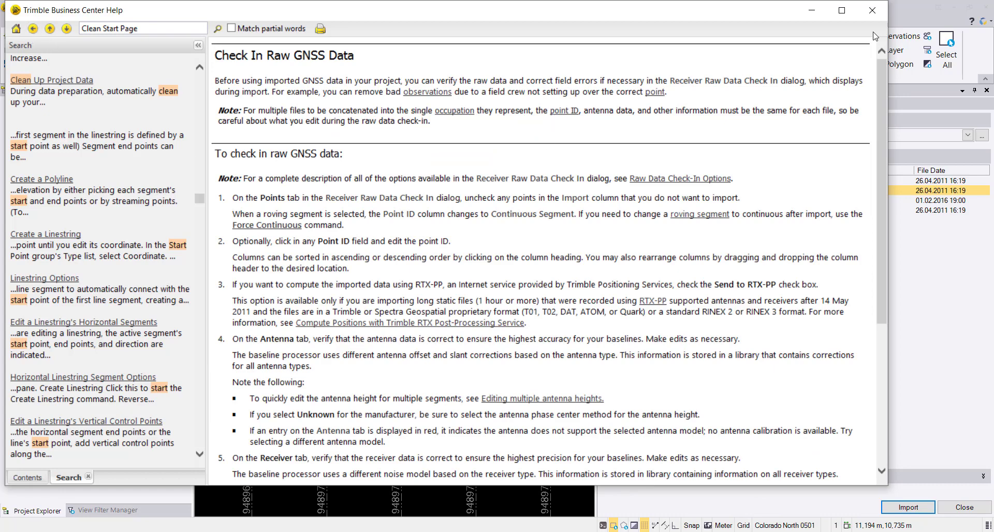
- Close Help and accept the check-in to import the Static Data.zip sessions
{"action": "left_click", "coordinate": [881, 16]}
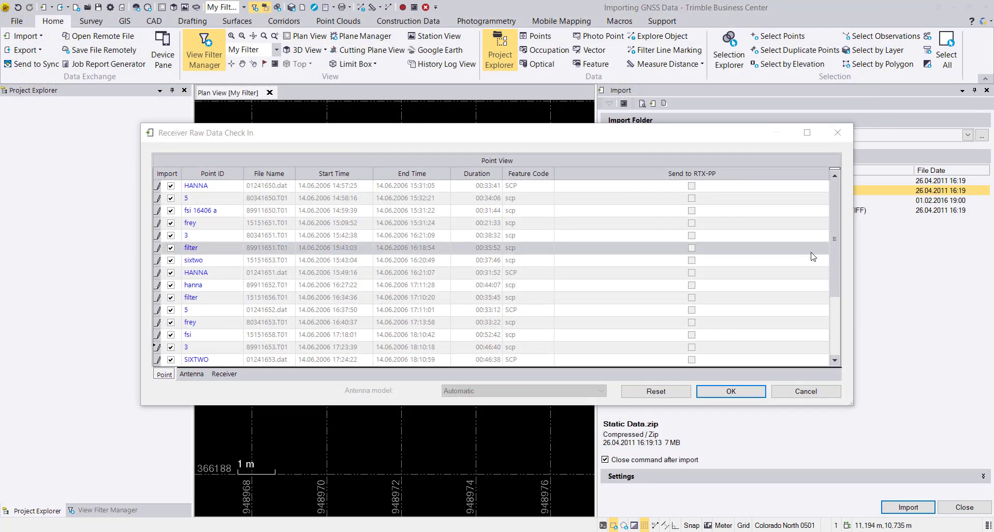
{"action": "left_click", "coordinate": [742, 391]}
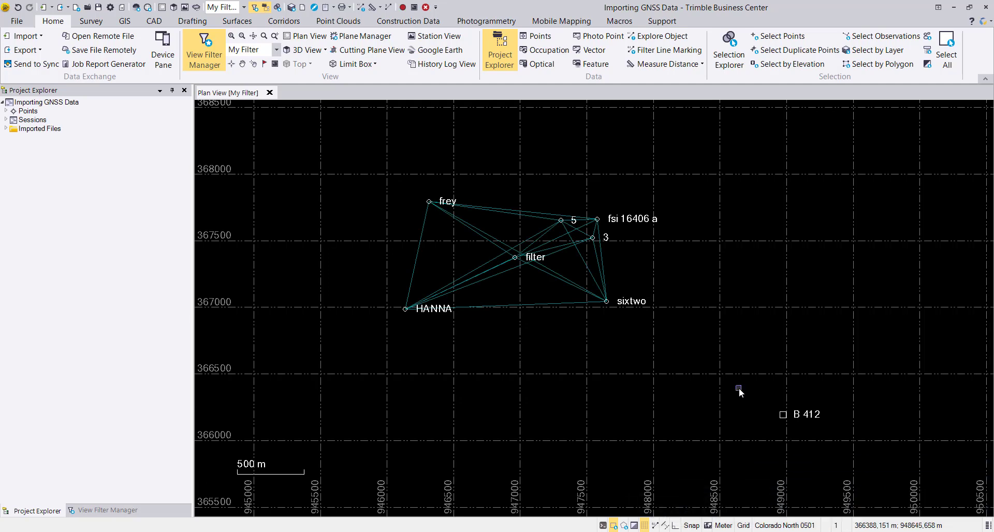
{"action": "left_click", "coordinate": [247, 21]}
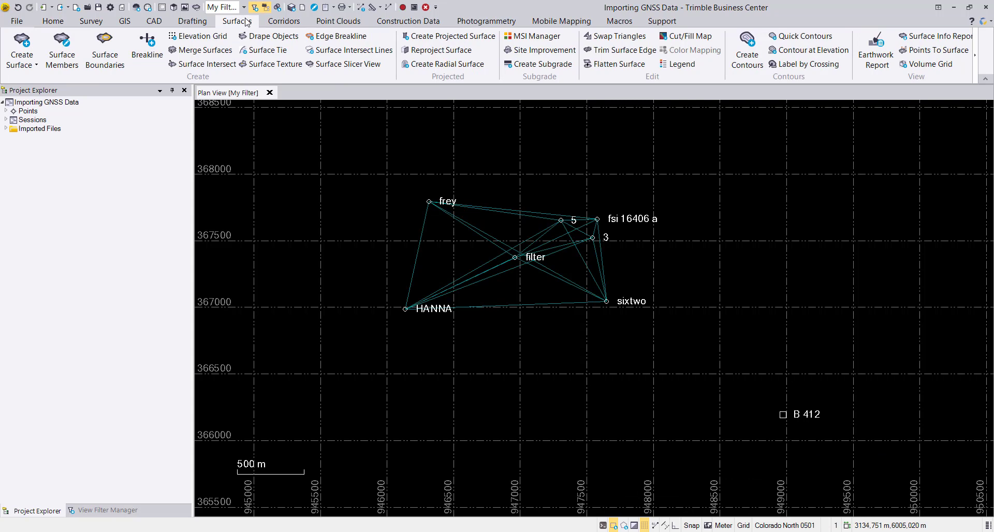
{"action": "left_click", "coordinate": [90, 24]}
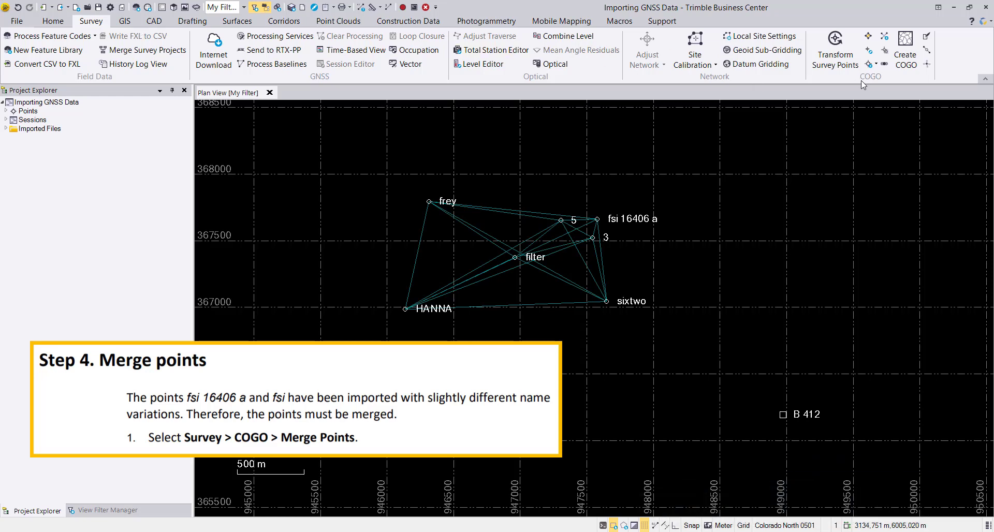
- Start Merge Points and select fsi and fsi 16406 a in the plan
{"action": "left_click", "coordinate": [888, 66]}
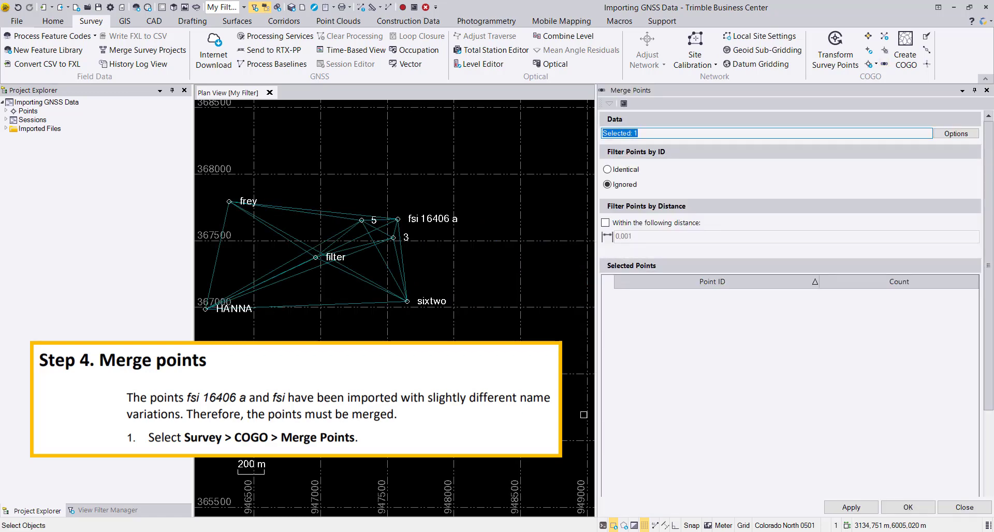
{"action": "scroll", "coordinate": [394, 215], "scroll_direction": "up", "scroll_amount": 1}
{"action": "scroll", "coordinate": [394, 216], "scroll_direction": "up", "scroll_amount": 5}
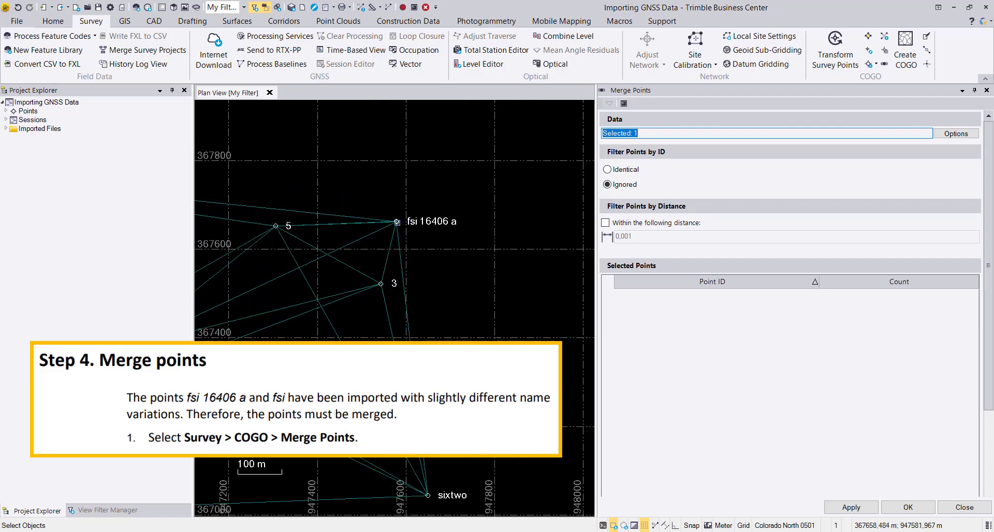
{"action": "scroll", "coordinate": [400, 225], "scroll_direction": "up", "scroll_amount": 5}
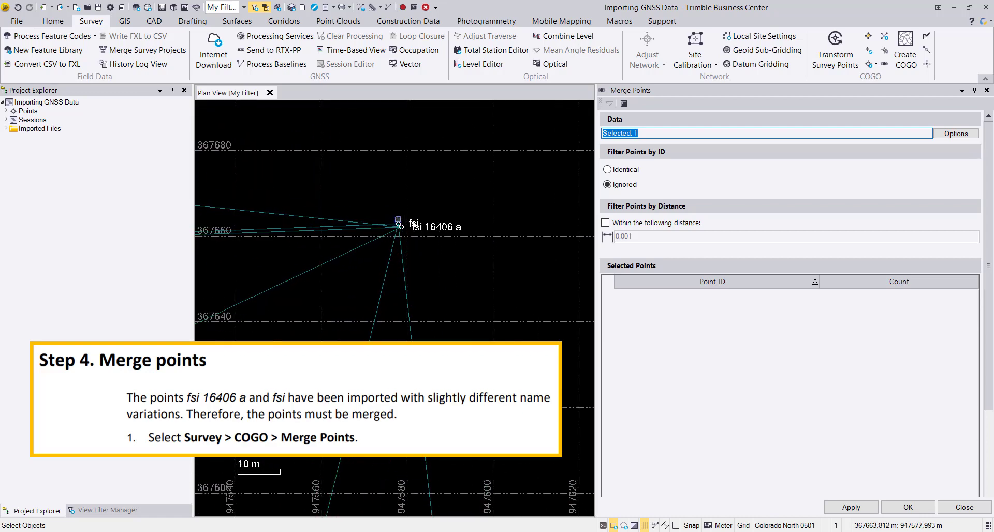
{"action": "scroll", "coordinate": [401, 226], "scroll_direction": "up", "scroll_amount": 2}
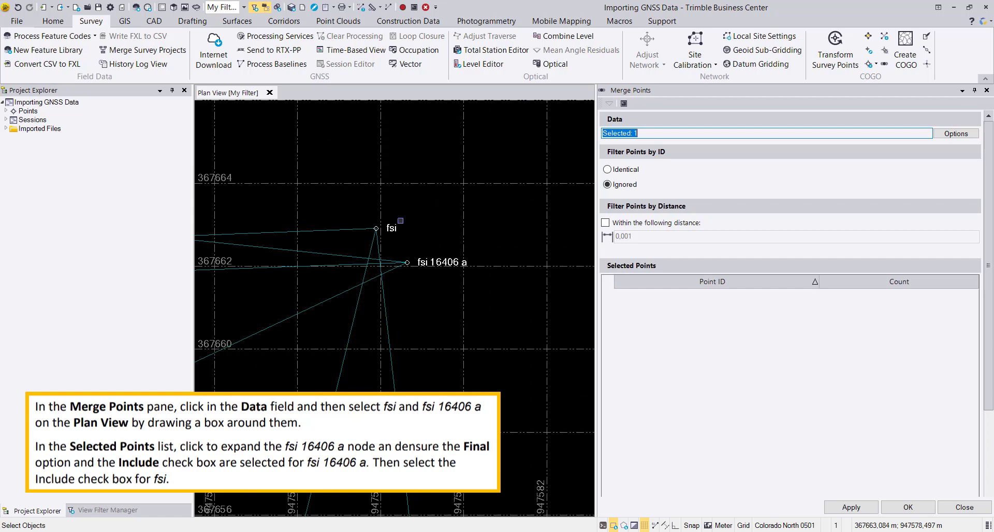
{"action": "left_click_drag", "start_coordinate": [351, 201], "coordinate": [424, 284]}
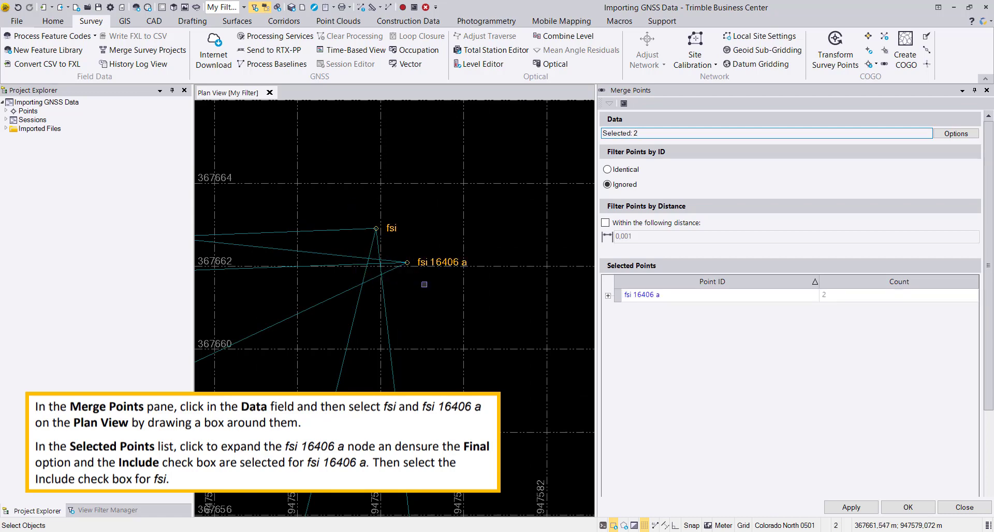
{"action": "left_click", "coordinate": [608, 296]}
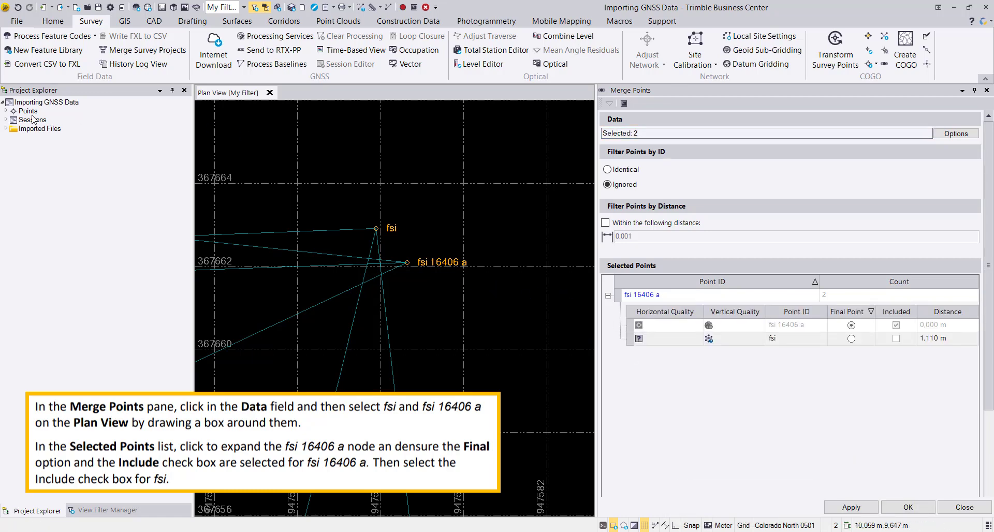
- Include fsi's observation and merge fsi into fsi 16406 a
{"action": "left_click", "coordinate": [6, 111]}
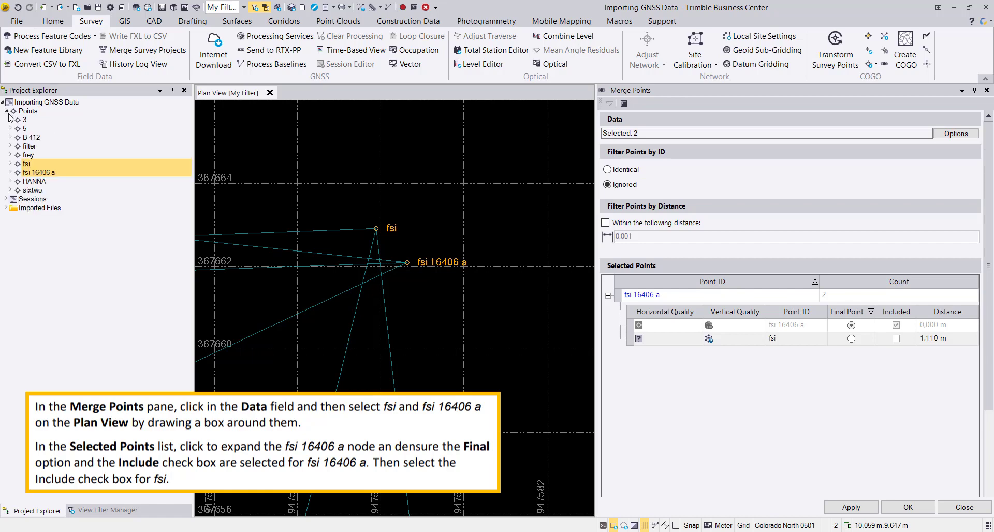
{"action": "left_click", "coordinate": [10, 164]}
{"action": "left_click", "coordinate": [10, 181]}
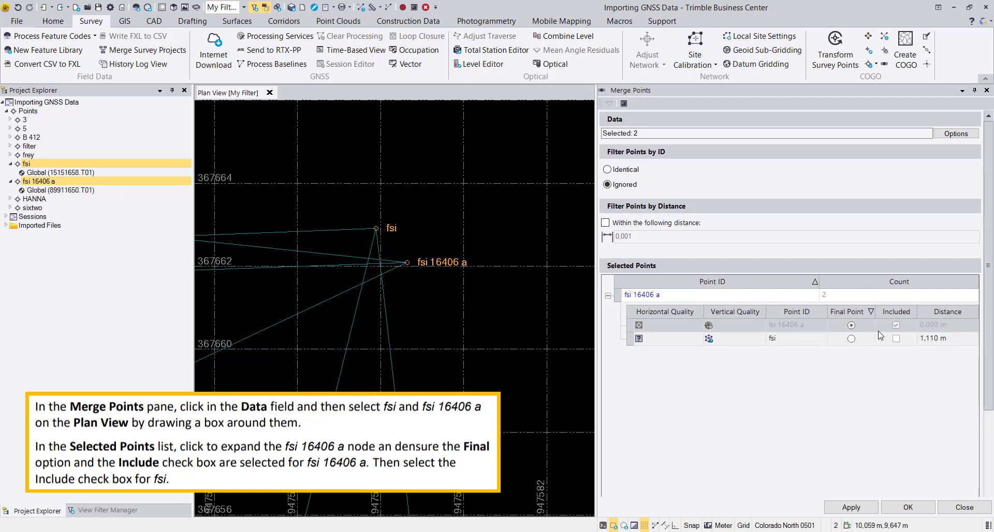
{"action": "left_click", "coordinate": [895, 339]}
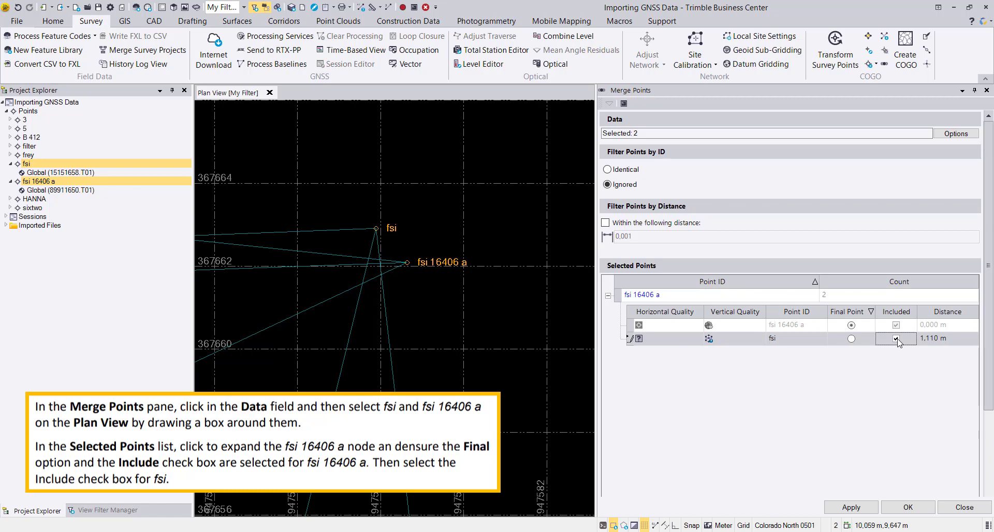
{"action": "left_click", "coordinate": [907, 508]}
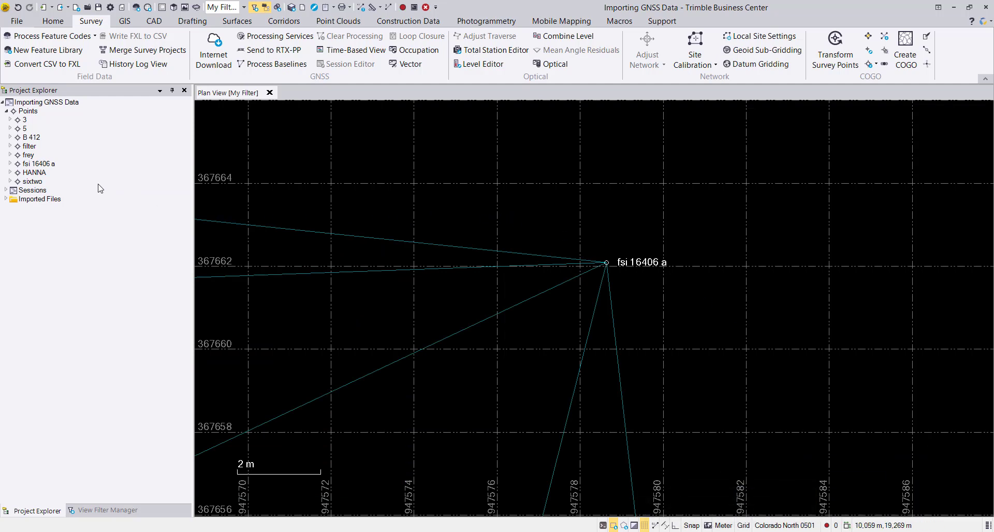
- Check fsi 16406 a's two Global observations and recompute the project
{"action": "left_click", "coordinate": [14, 164]}
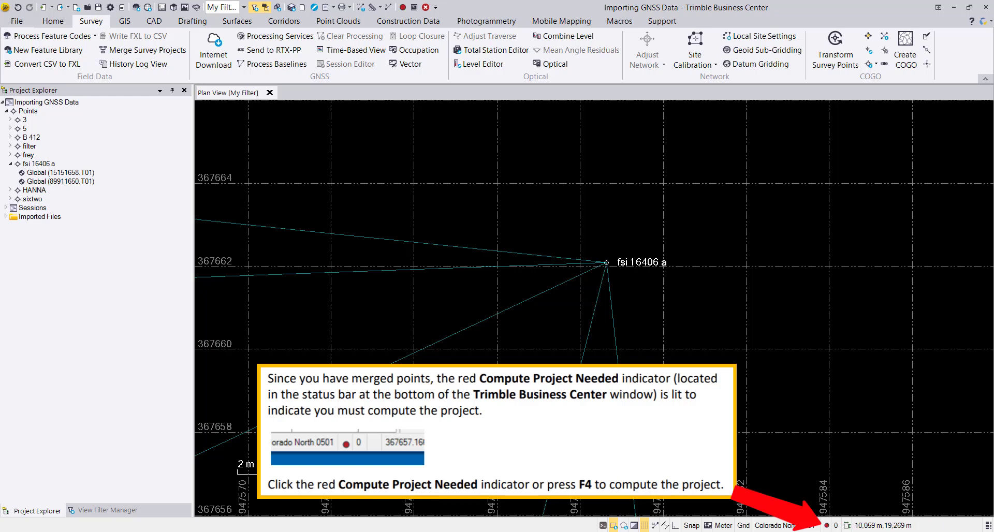
{"action": "left_click", "coordinate": [826, 525]}
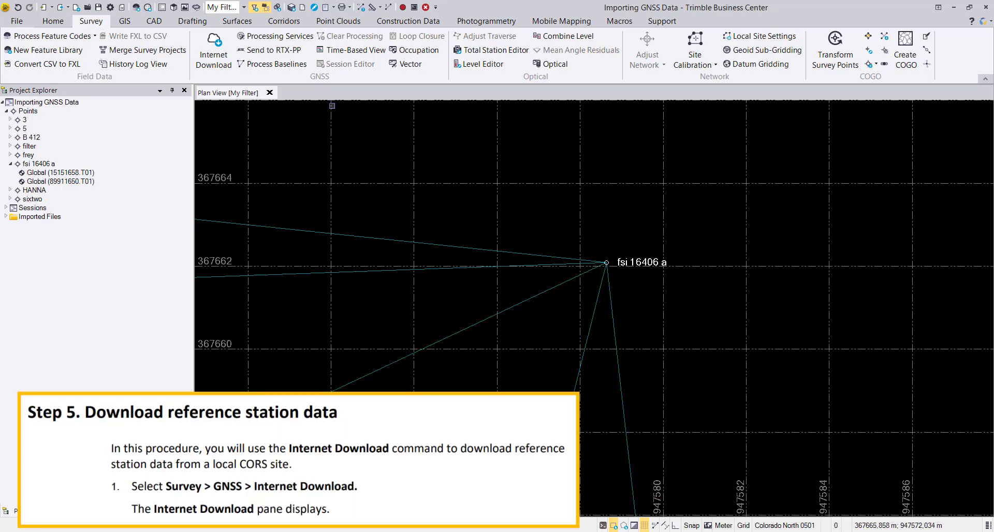
- Add a new Internet Download site from the updated predefined reference station list
{"action": "left_click", "coordinate": [229, 66]}
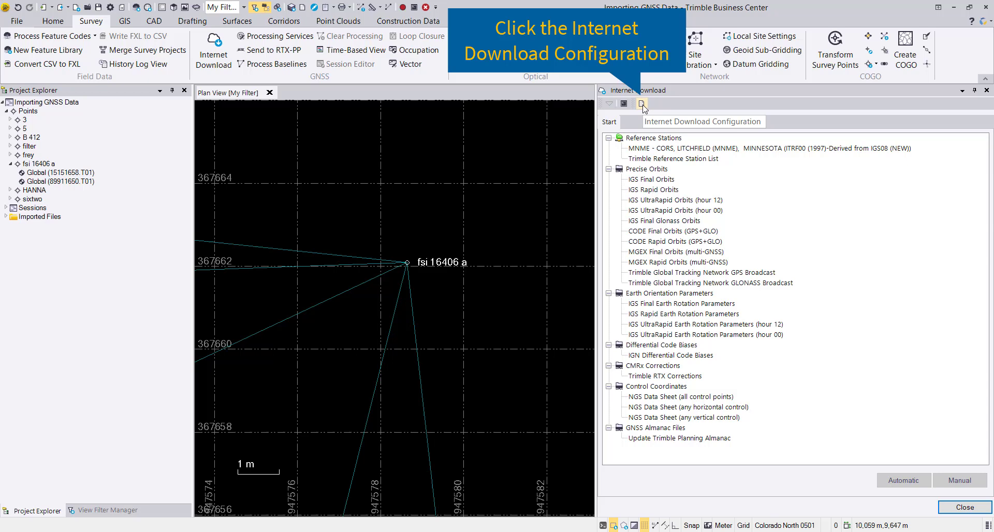
{"action": "left_click", "coordinate": [642, 104]}
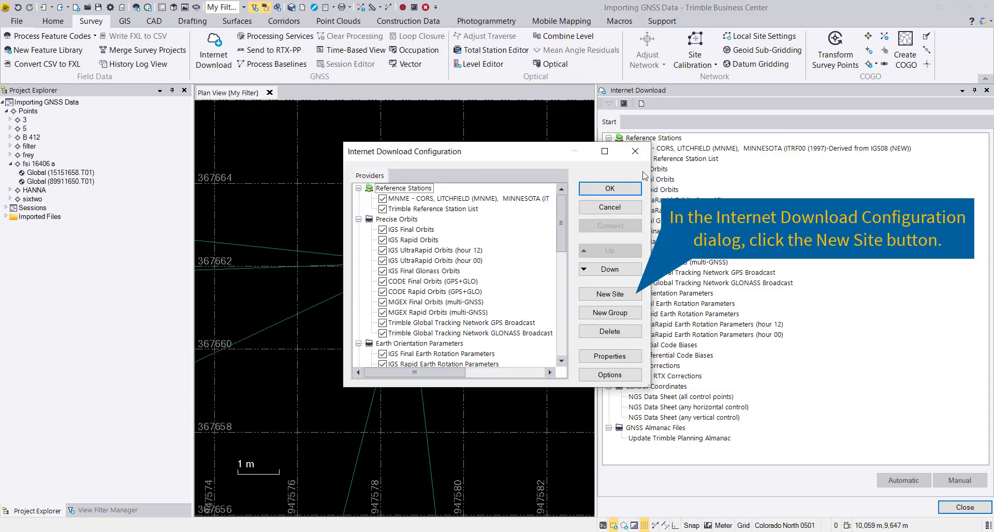
{"action": "left_click", "coordinate": [633, 295]}
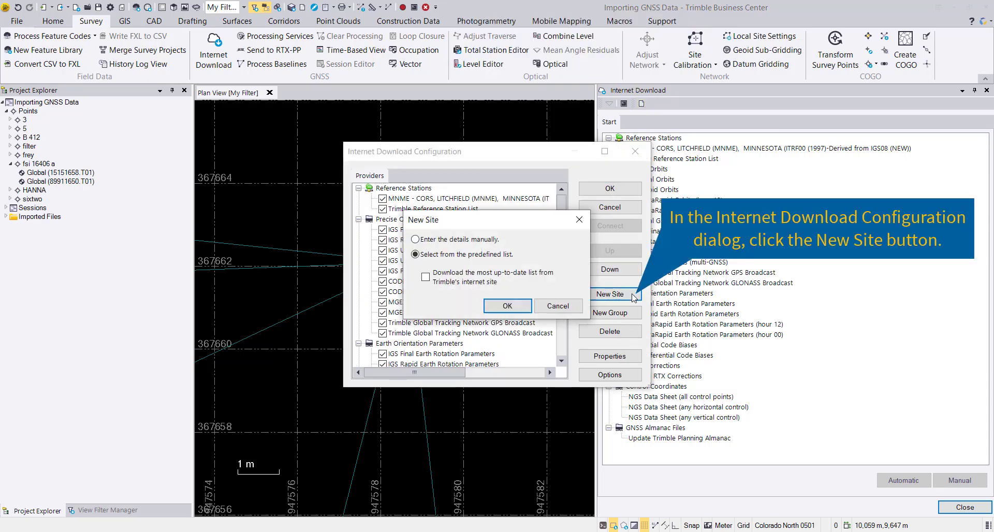
{"action": "left_click", "coordinate": [457, 277]}
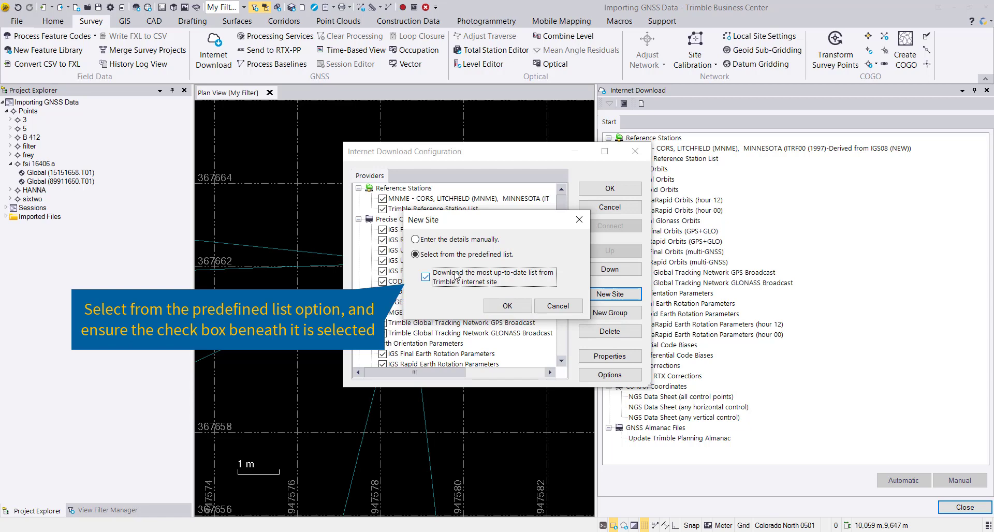
{"action": "left_click", "coordinate": [507, 306]}
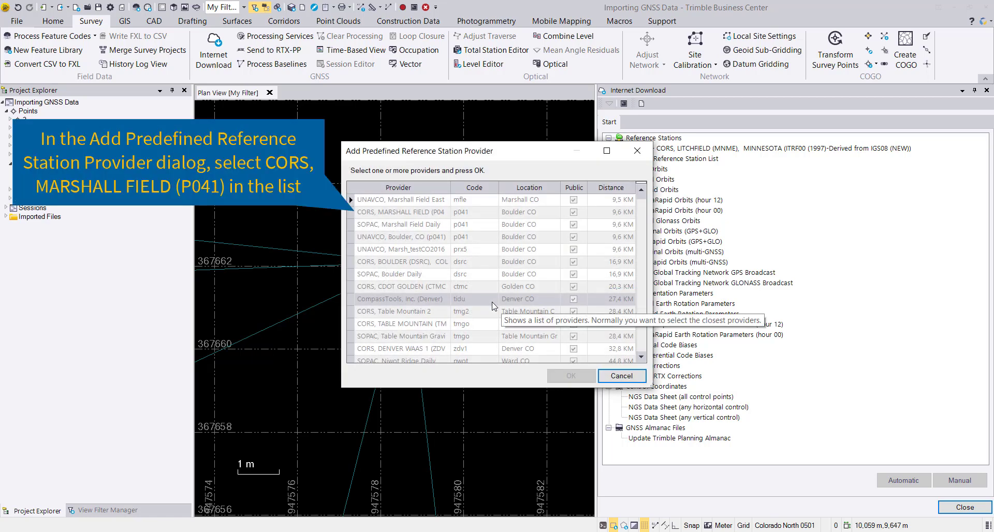
- Pick the CORS, MARSHALL FIELD (P041), COLORADO provider and accept its default site properties
{"action": "left_click", "coordinate": [357, 214]}
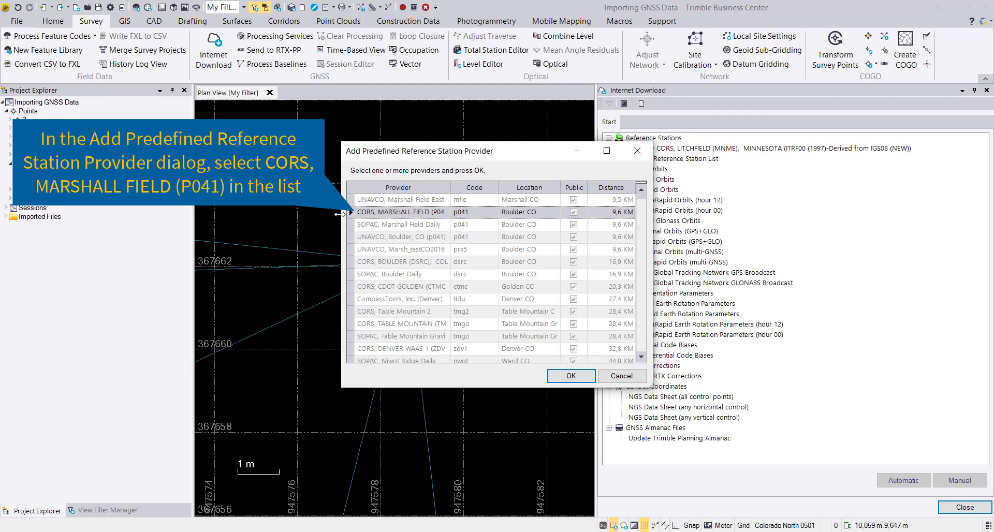
{"action": "left_click_drag", "start_coordinate": [339, 214], "coordinate": [190, 215]}
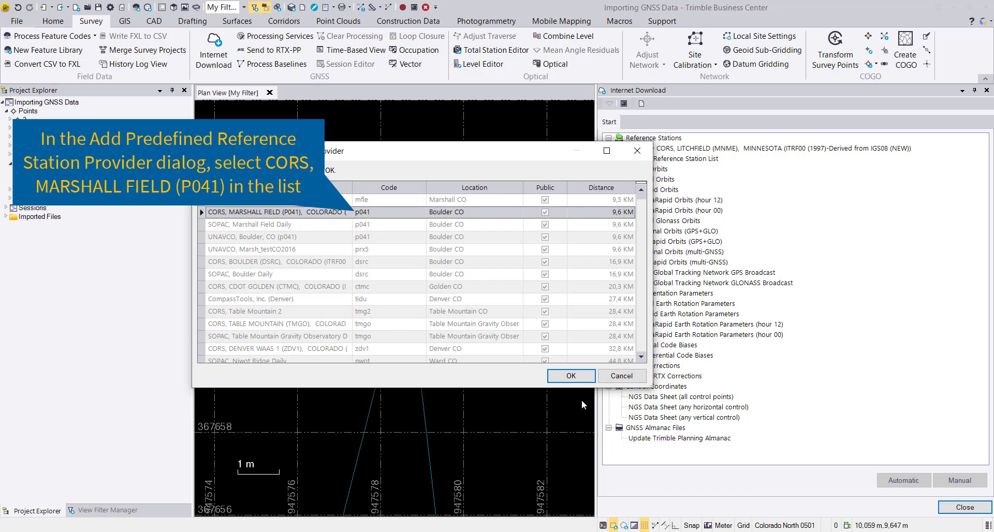
{"action": "left_click", "coordinate": [571, 376]}
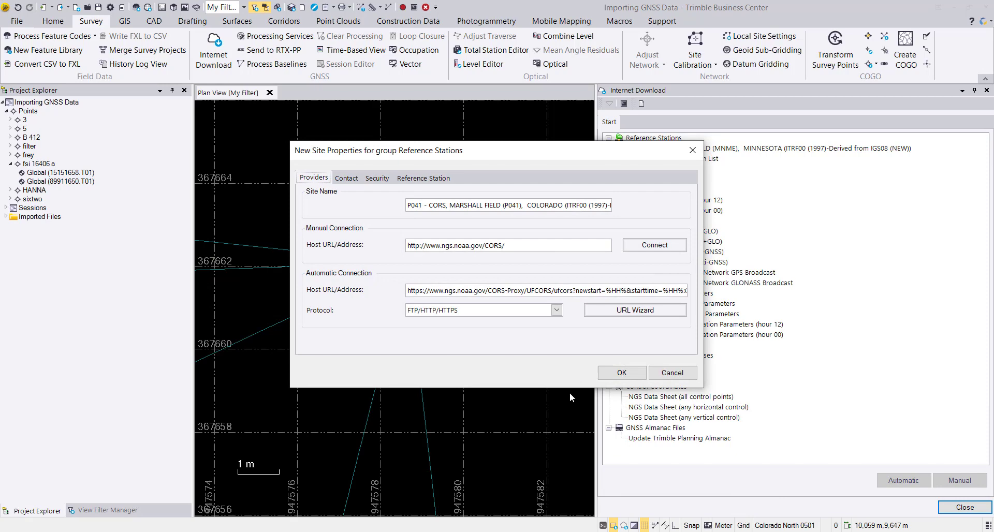
{"action": "left_click", "coordinate": [618, 372]}
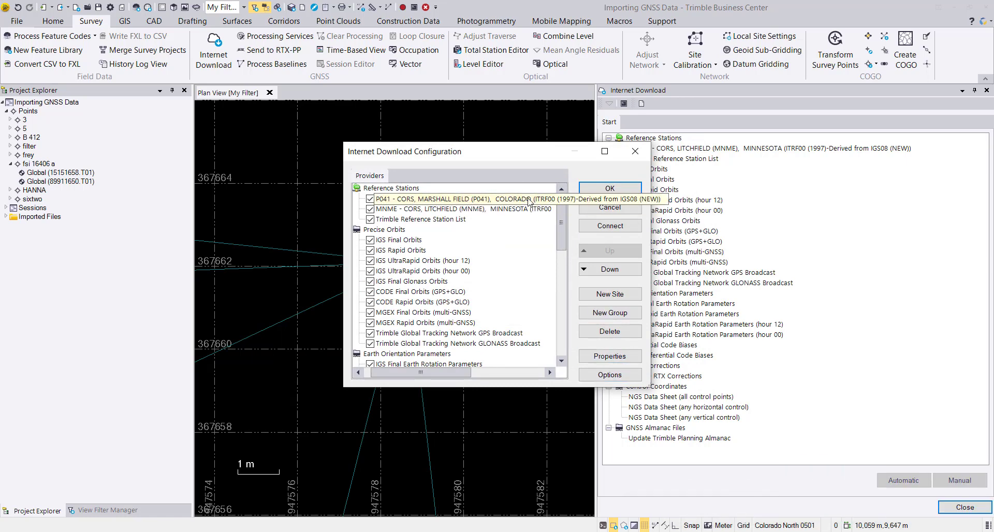
- Automatically download P041 data for 14.06.2006 14:00–20:00, keeping Import as the first file's action
{"action": "left_click", "coordinate": [604, 194]}
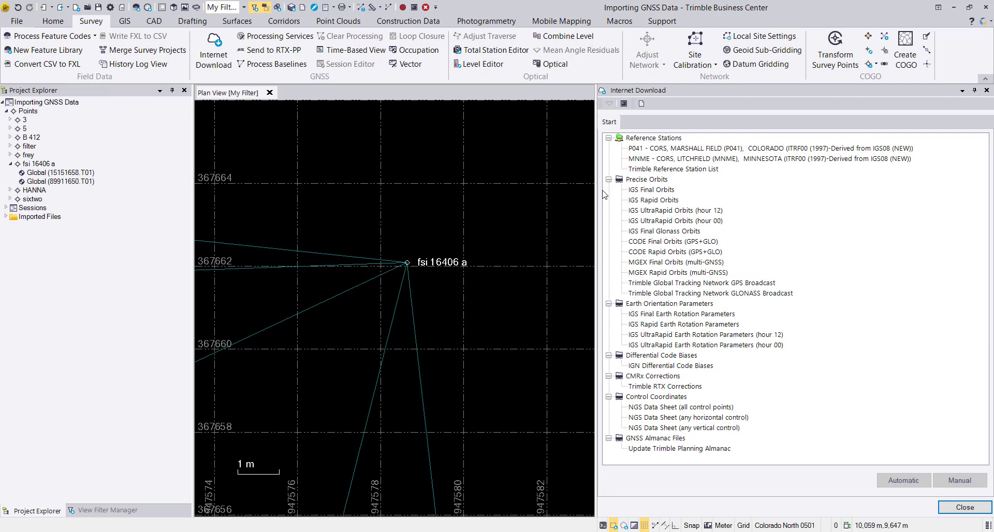
{"action": "left_click", "coordinate": [666, 149]}
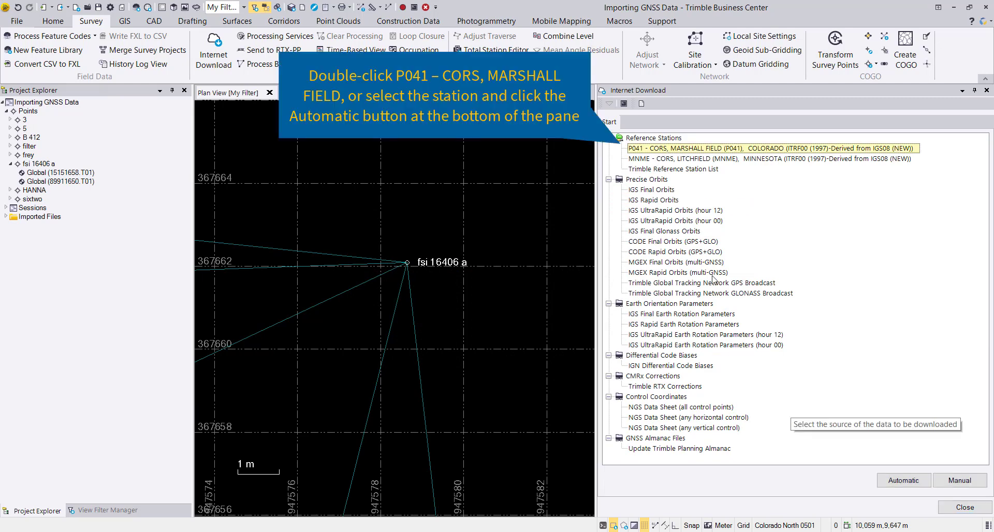
{"action": "left_click", "coordinate": [897, 484]}
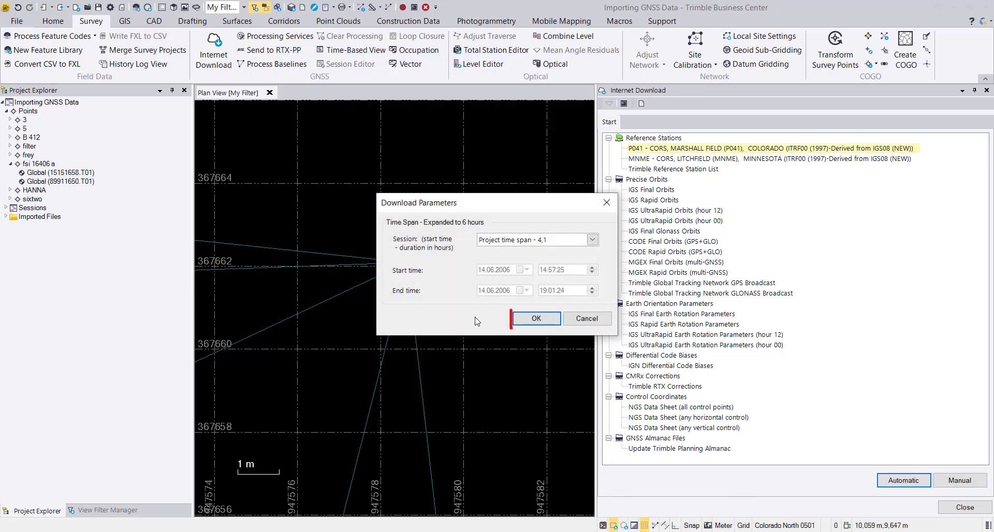
{"action": "left_click", "coordinate": [533, 319]}
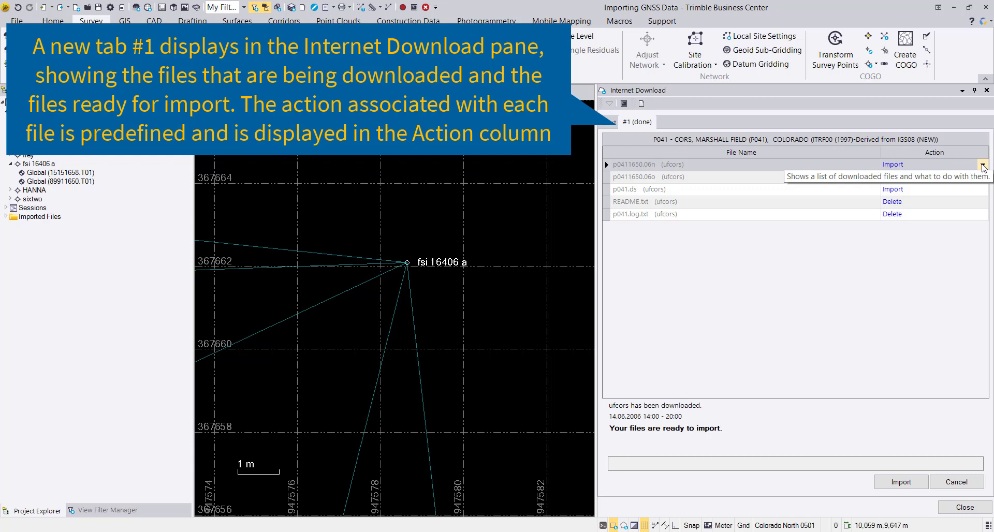
{"action": "left_click", "coordinate": [983, 165]}
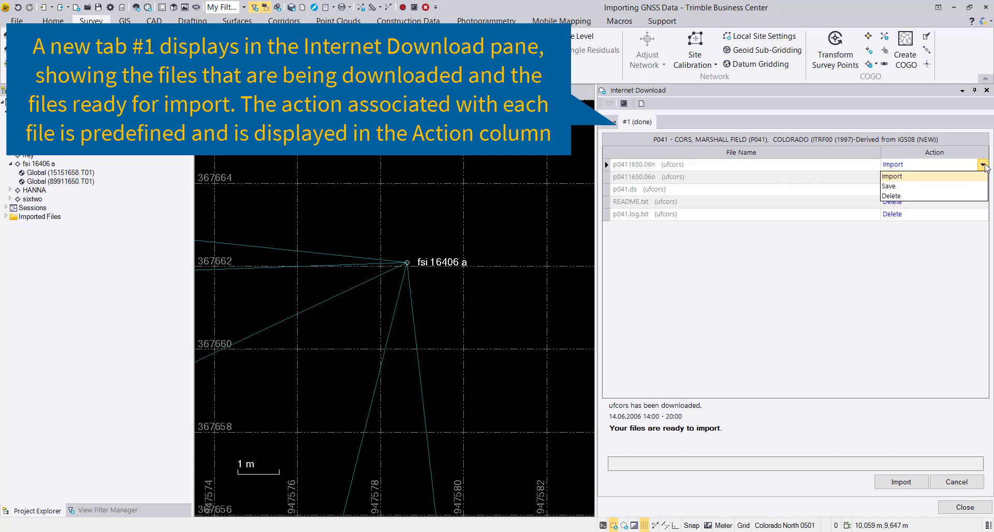
{"action": "left_click", "coordinate": [984, 164]}
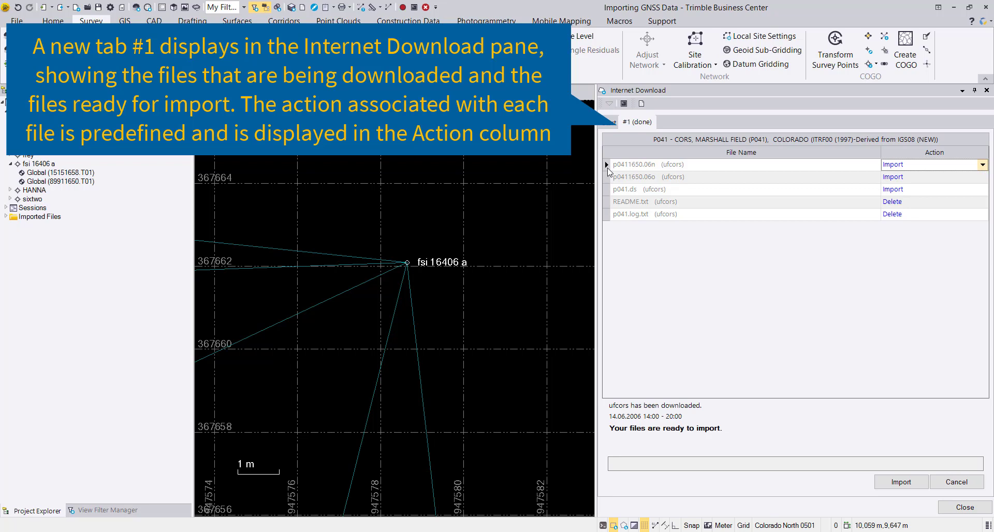
- Check in the P041 raw data after reviewing its Point, Antenna and Receiver details
{"action": "left_click", "coordinate": [911, 483]}
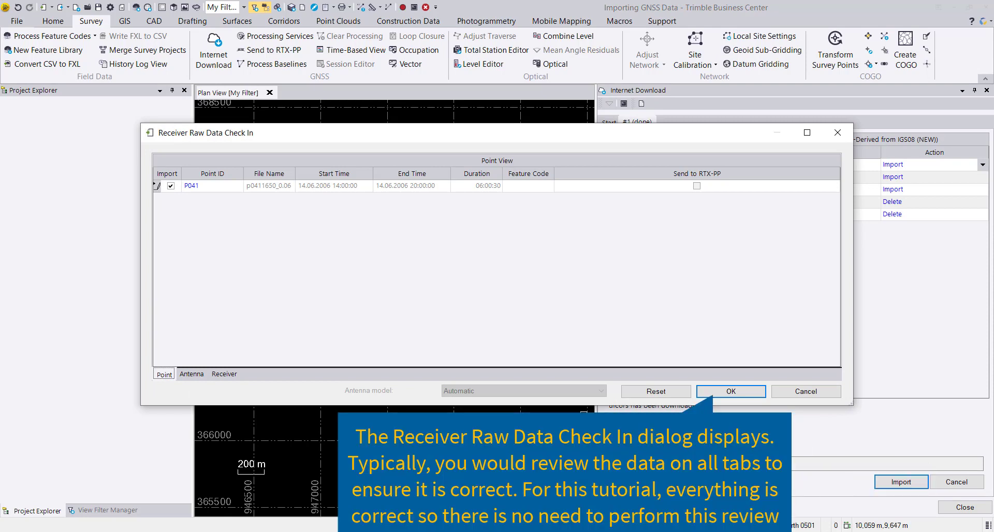
{"action": "left_click", "coordinate": [192, 374]}
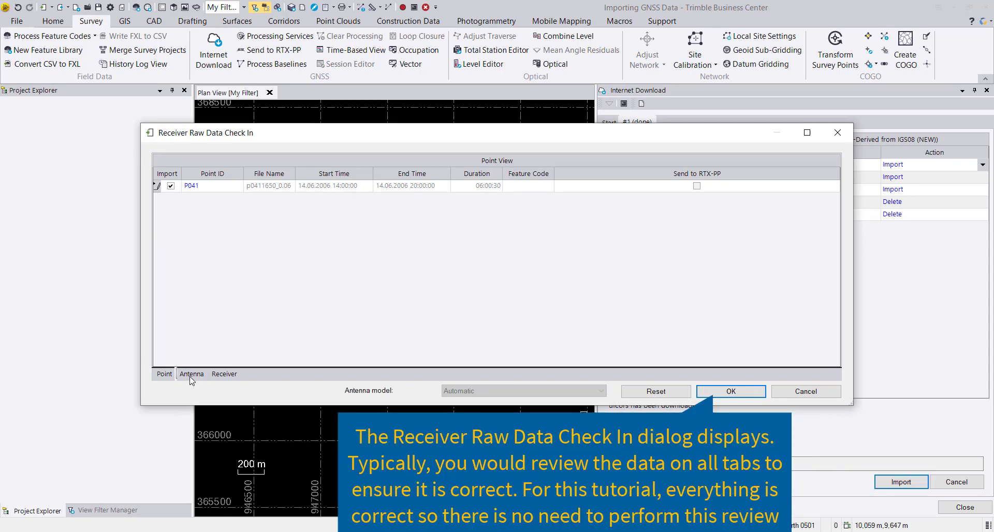
{"action": "left_click", "coordinate": [224, 376]}
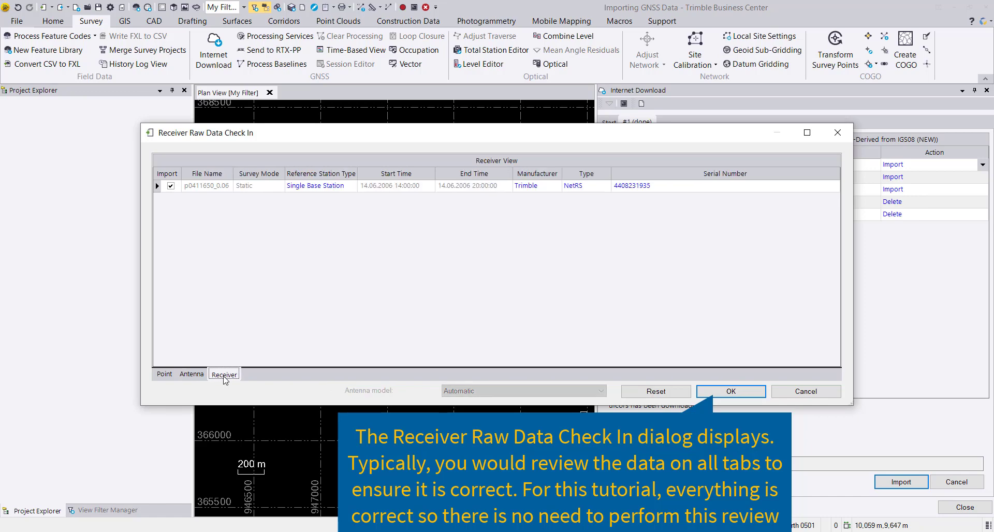
{"action": "left_click", "coordinate": [165, 374]}
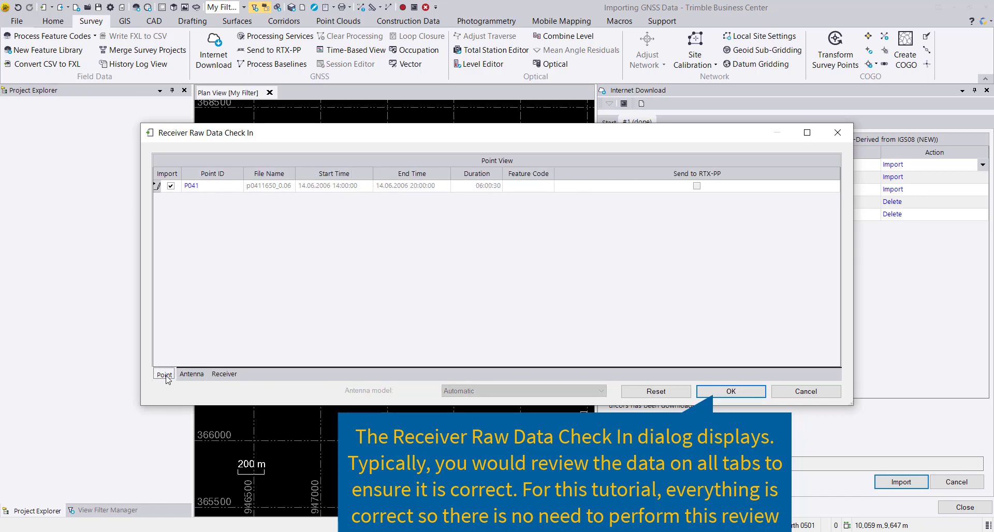
{"action": "left_click", "coordinate": [730, 391]}
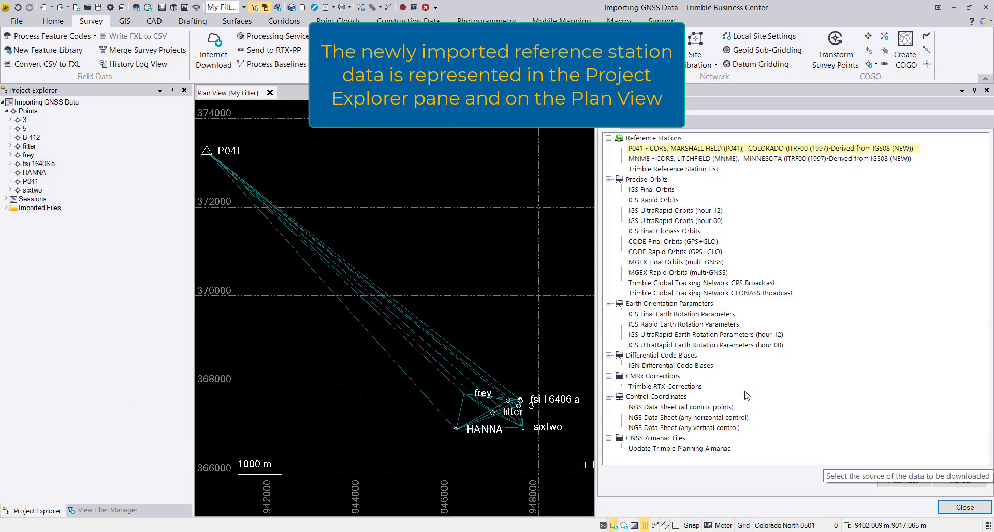
- Automatically download IGS Final Orbits igs13793.sp3 and igs13794.sp3 for the project time span
{"action": "left_click", "coordinate": [642, 190]}
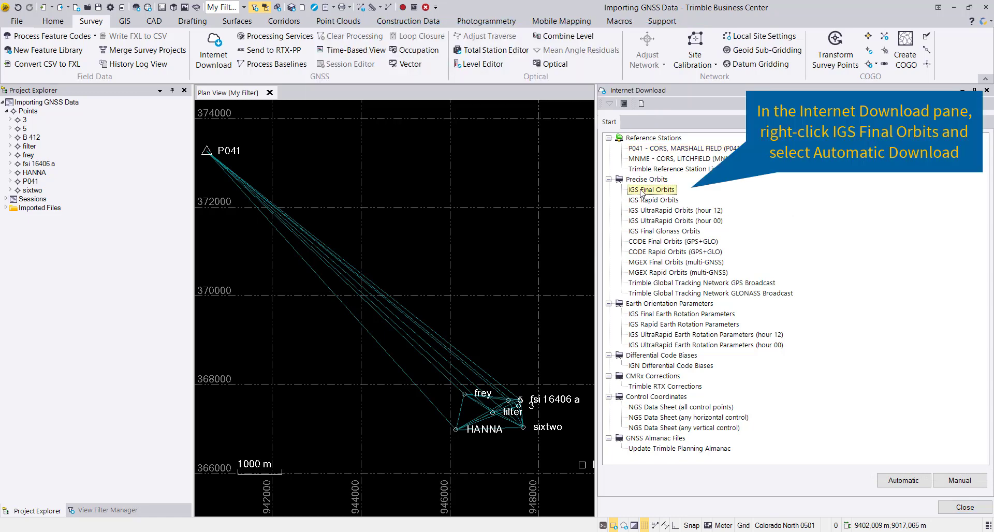
{"action": "right_click", "coordinate": [642, 191]}
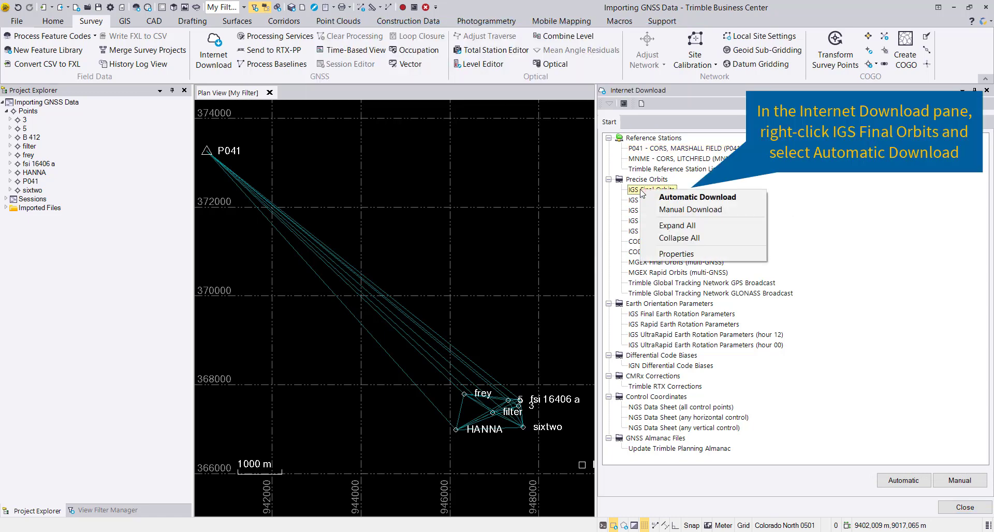
{"action": "left_click", "coordinate": [704, 201]}
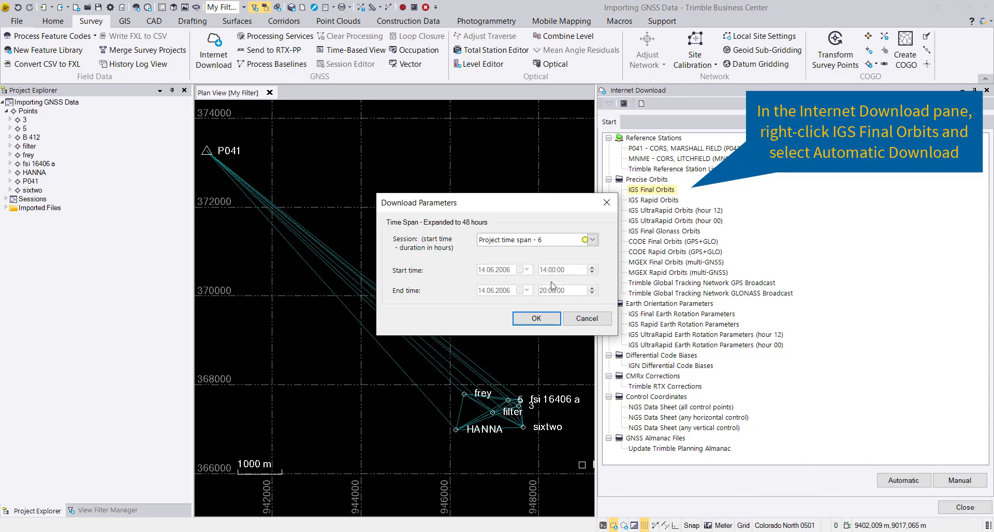
{"action": "left_click", "coordinate": [529, 319]}
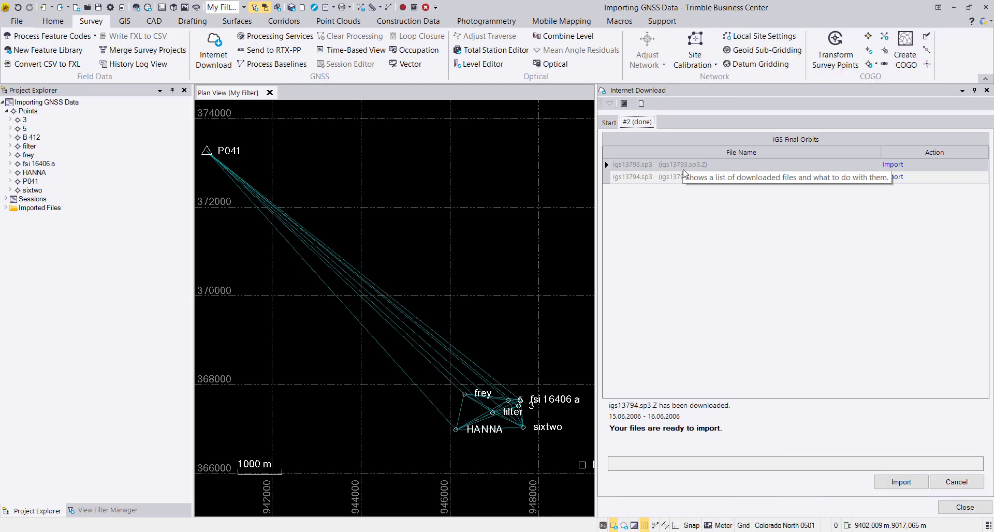
- Run an Automatic Download of IGS Final Glonass Orbits from the source list, accepting the project span
{"action": "left_click", "coordinate": [609, 124]}
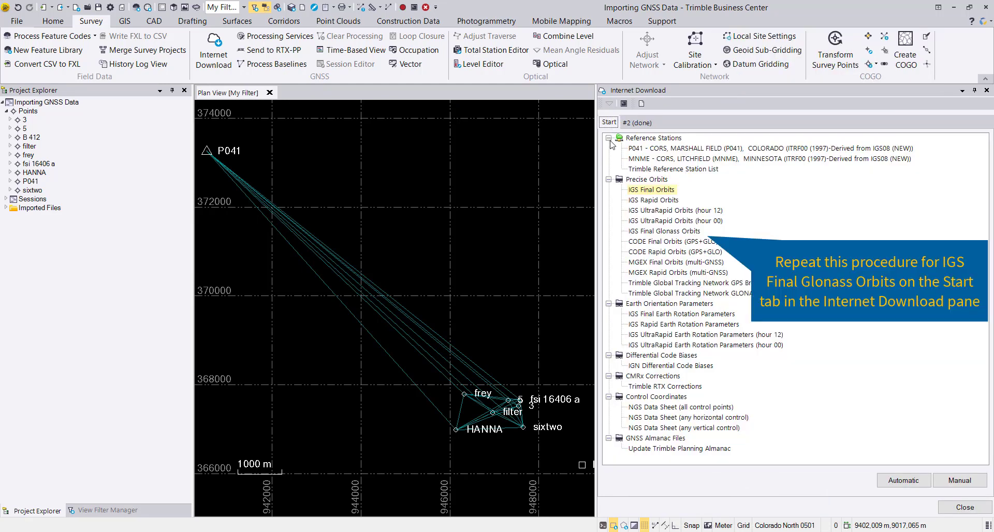
{"action": "left_click", "coordinate": [664, 231]}
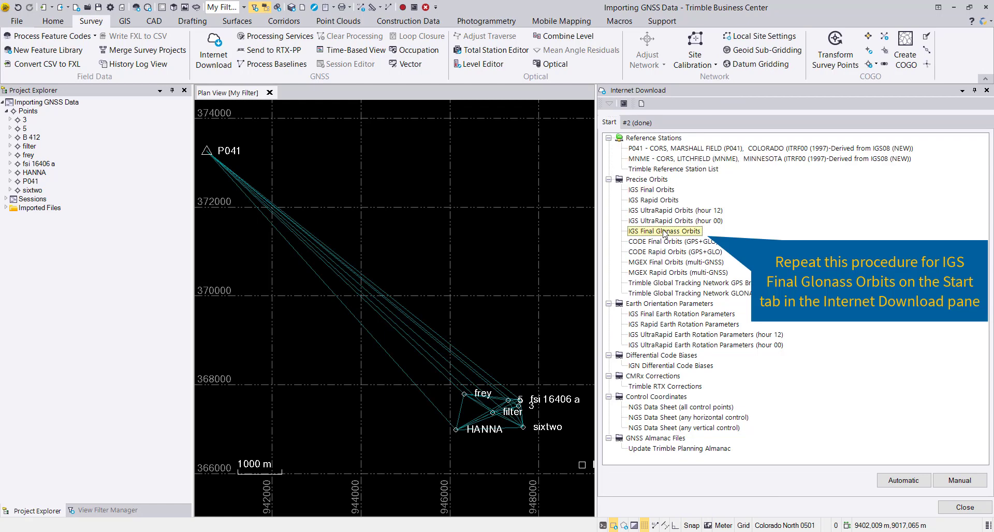
{"action": "right_click", "coordinate": [664, 231]}
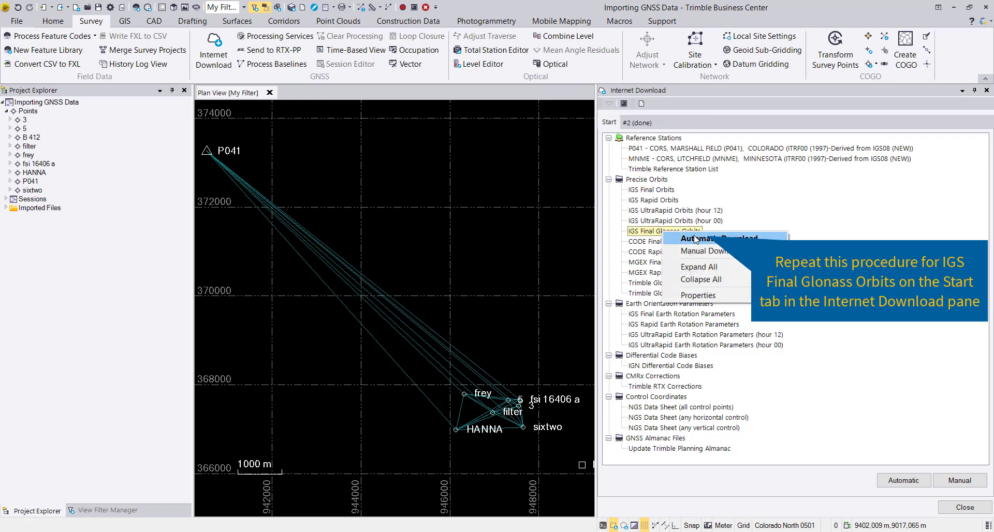
{"action": "left_click", "coordinate": [696, 239]}
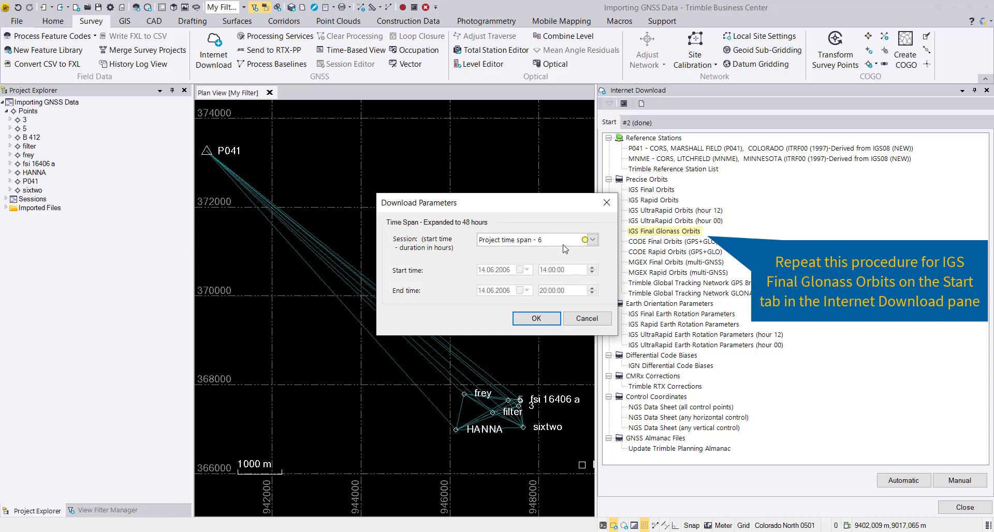
{"action": "left_click", "coordinate": [538, 321]}
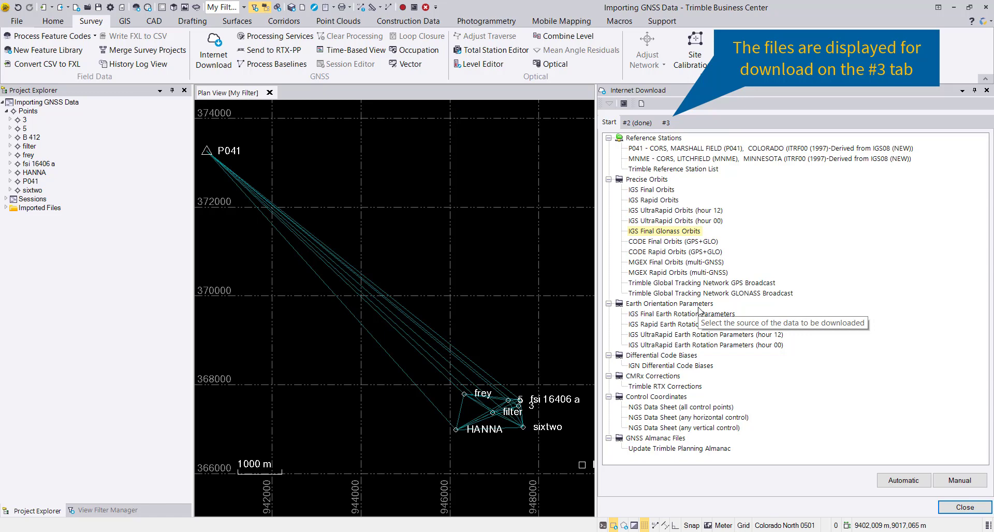
- Import the downloaded IGS Final Orbits files
{"action": "left_click", "coordinate": [673, 124]}
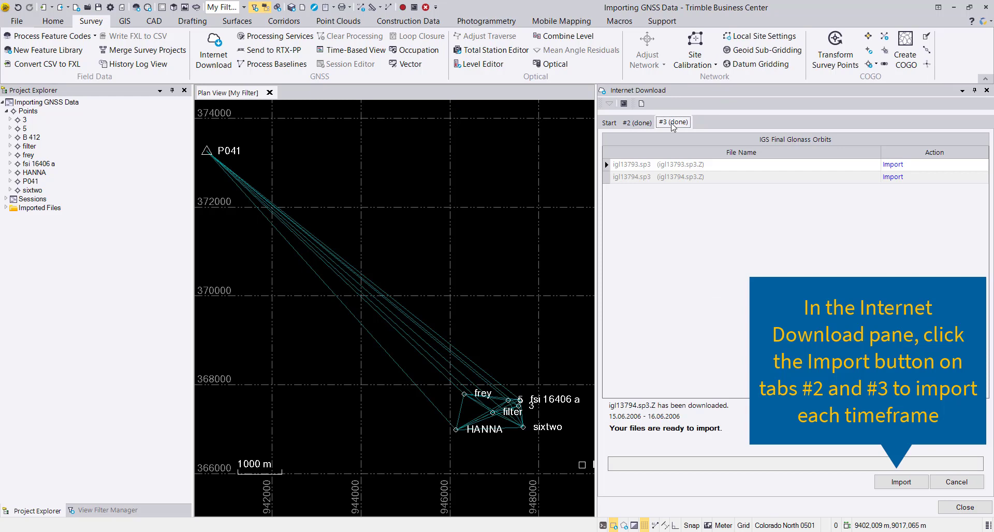
{"action": "left_click", "coordinate": [635, 124]}
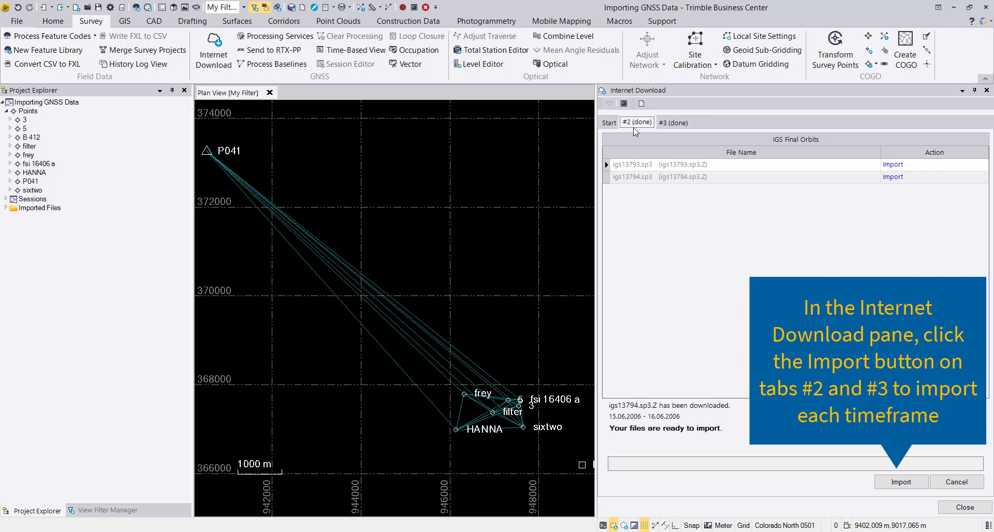
{"action": "left_click", "coordinate": [901, 482]}
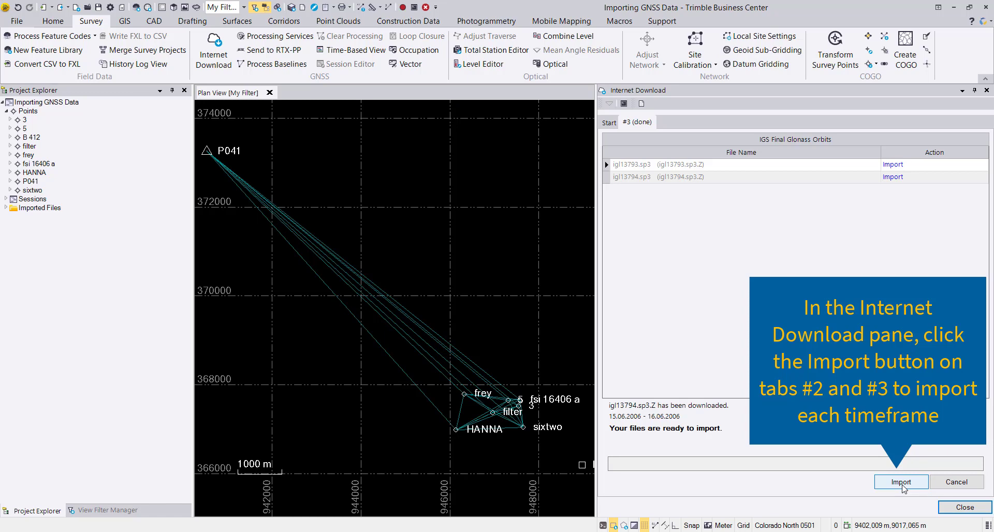
- Import the IGS Final Glonass Orbits files and close the Internet Download pane
{"action": "left_click", "coordinate": [641, 123]}
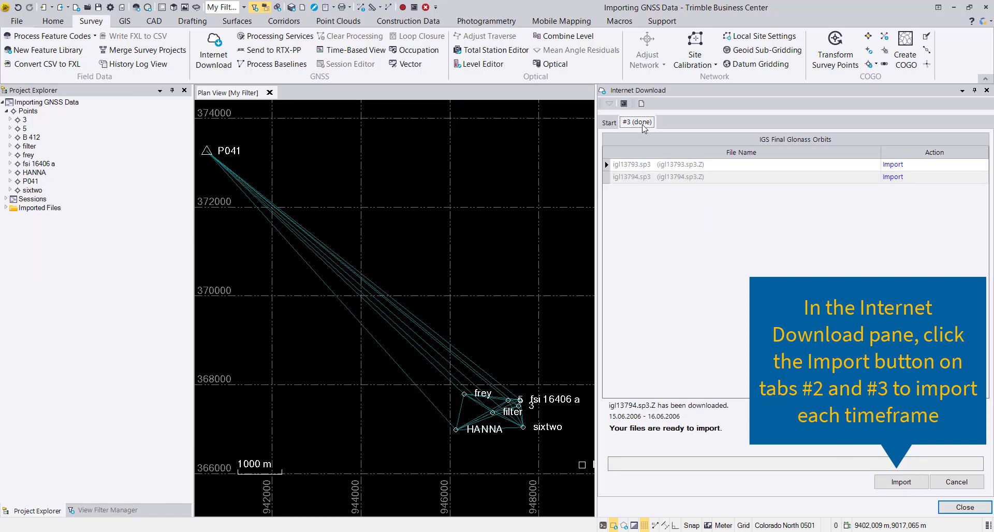
{"action": "left_click", "coordinate": [901, 487]}
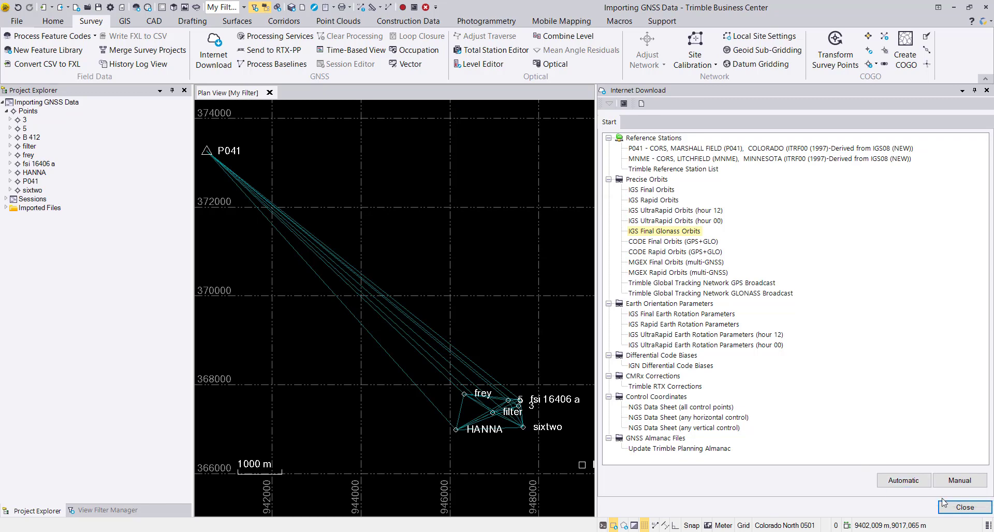
{"action": "left_click", "coordinate": [975, 509]}
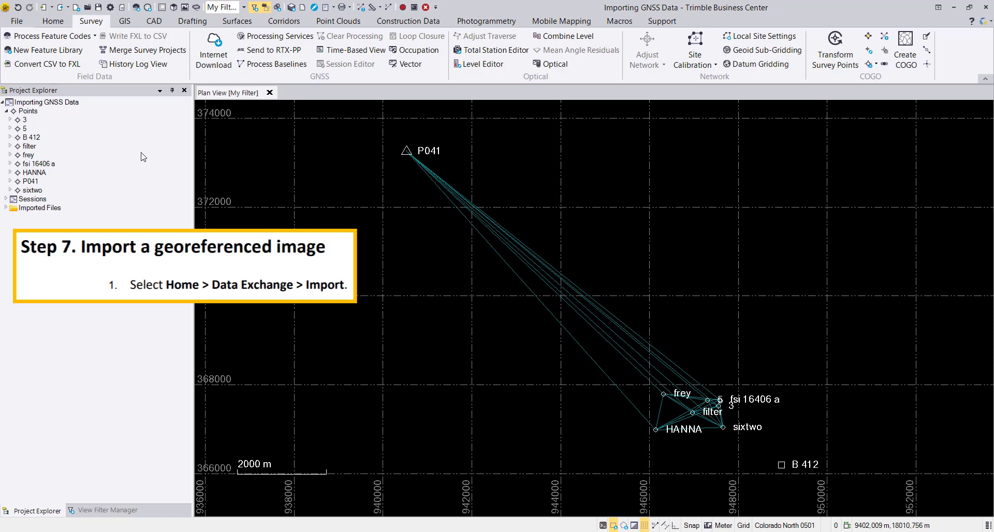
- Import Westmoore2.tif via Home > Import, skip the summary, and center the view on the aerial image
{"action": "left_click", "coordinate": [58, 22]}
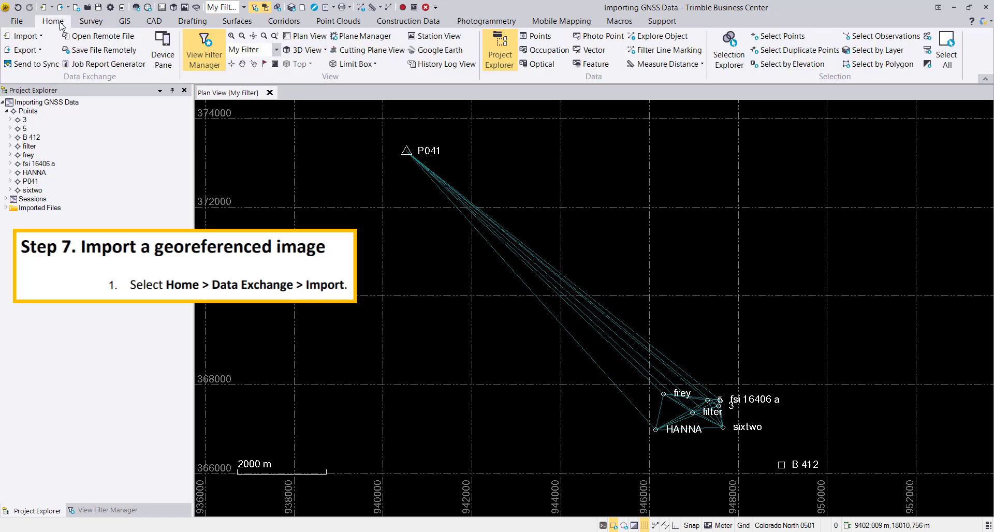
{"action": "left_click", "coordinate": [23, 38]}
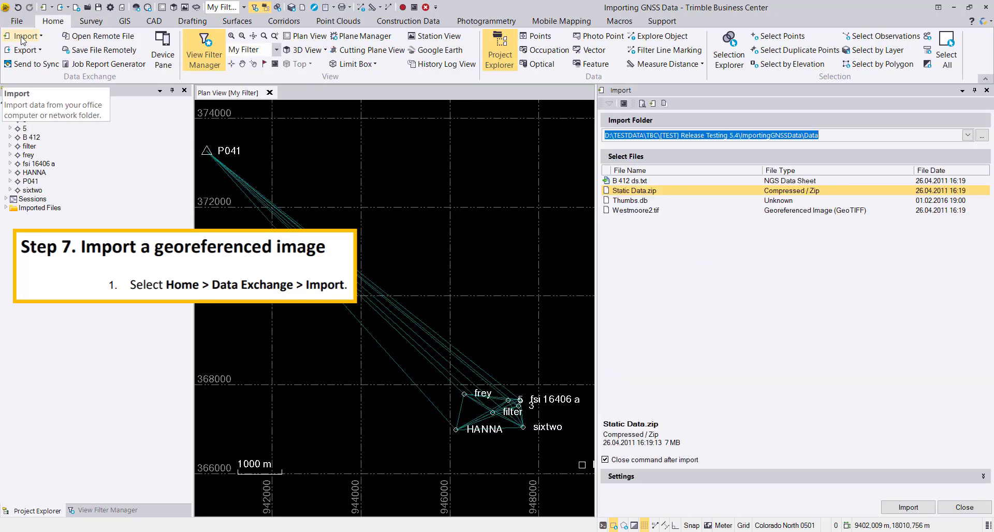
{"action": "left_click", "coordinate": [644, 211]}
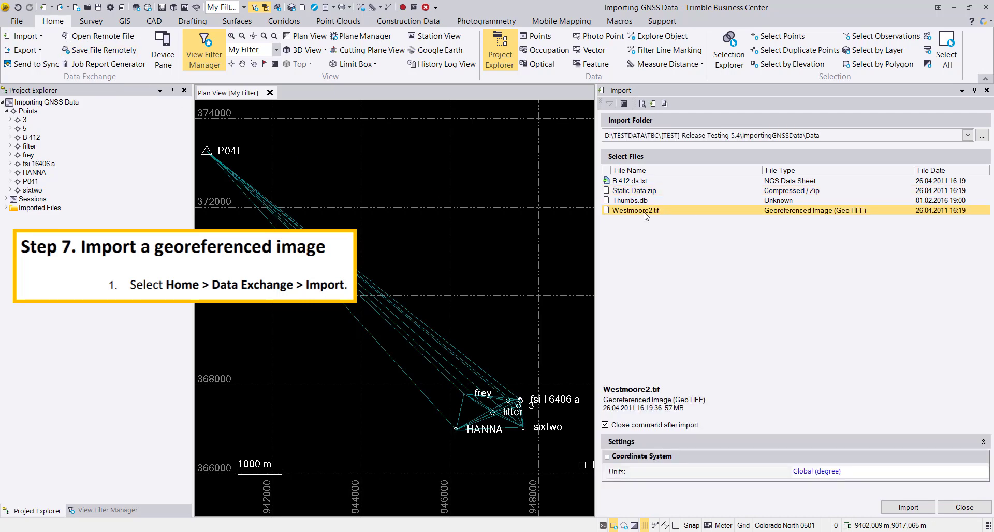
{"action": "left_click", "coordinate": [908, 507]}
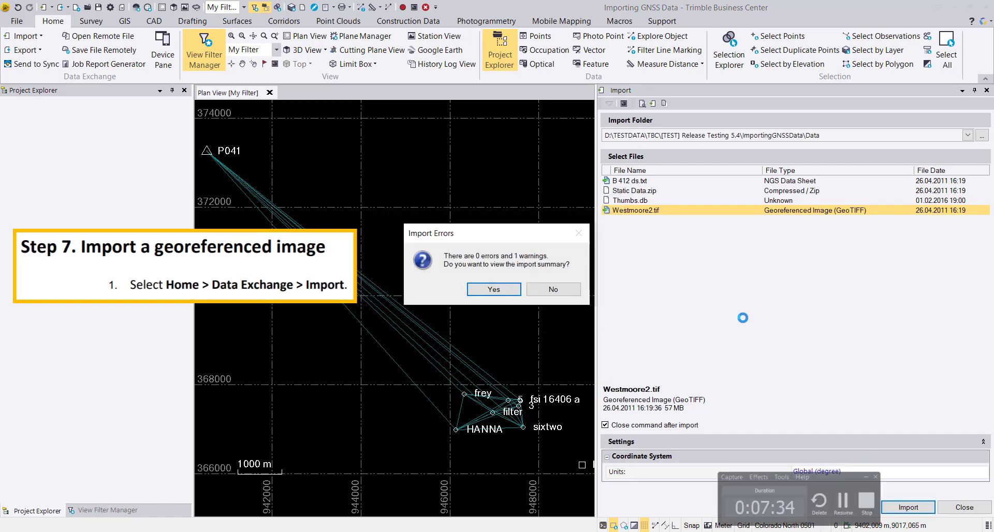
{"action": "left_click", "coordinate": [575, 293]}
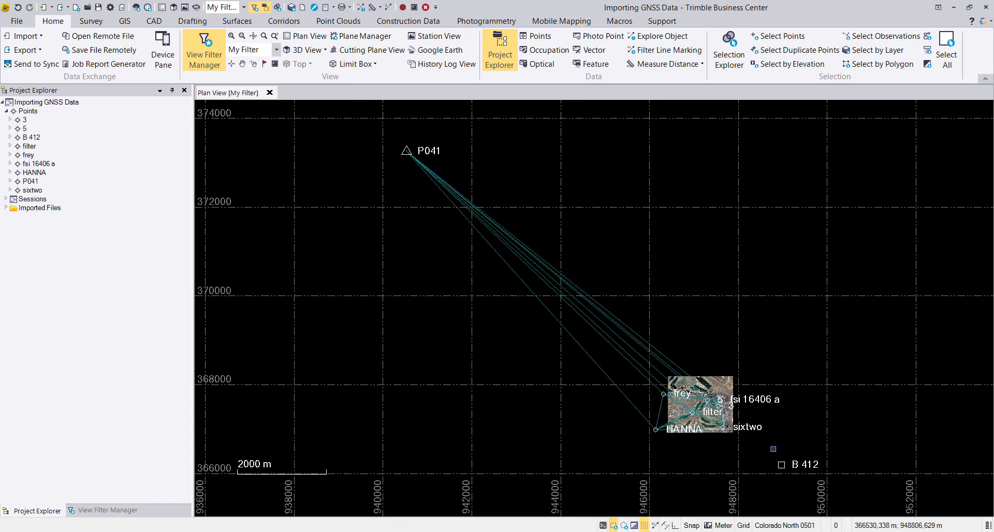
{"action": "scroll", "coordinate": [719, 399], "scroll_direction": "up", "scroll_amount": 2}
{"action": "scroll", "coordinate": [659, 395], "scroll_direction": "up", "scroll_amount": 5}
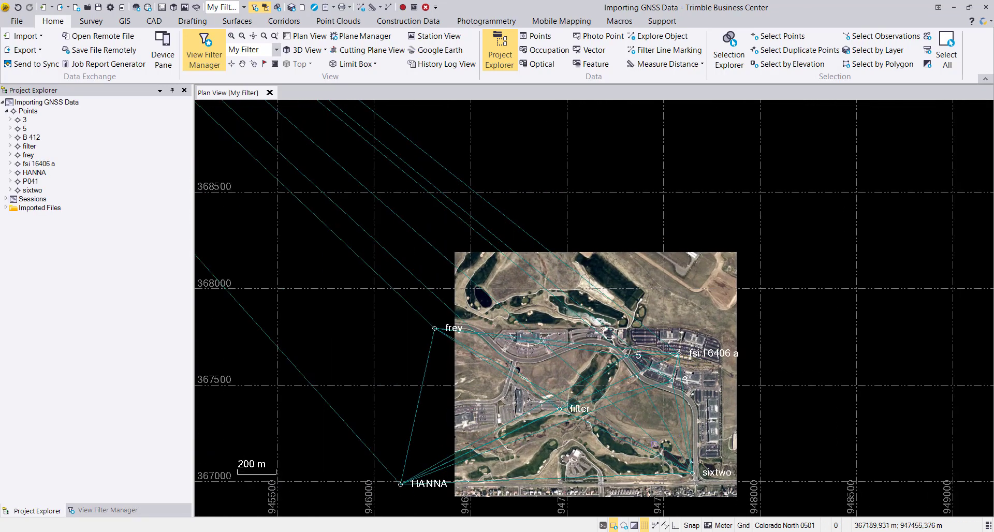
{"action": "left_click_drag", "start_coordinate": [627, 401], "coordinate": [625, 393]}
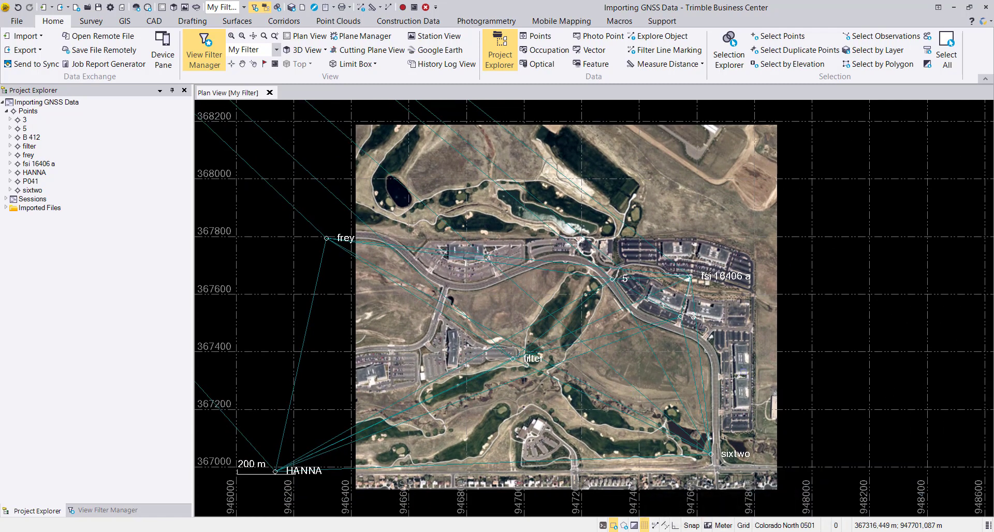
{"action": "left_click", "coordinate": [124, 10]}
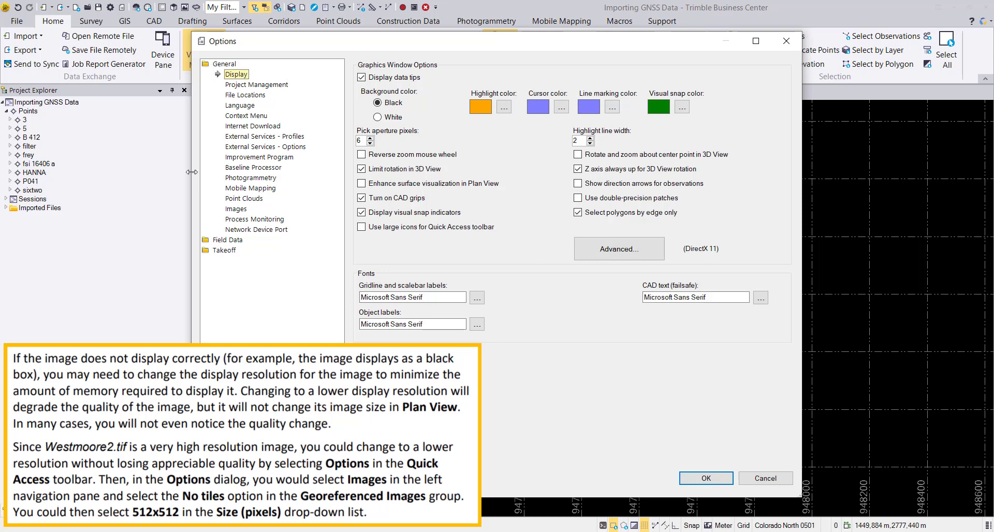
{"action": "left_click", "coordinate": [234, 210]}
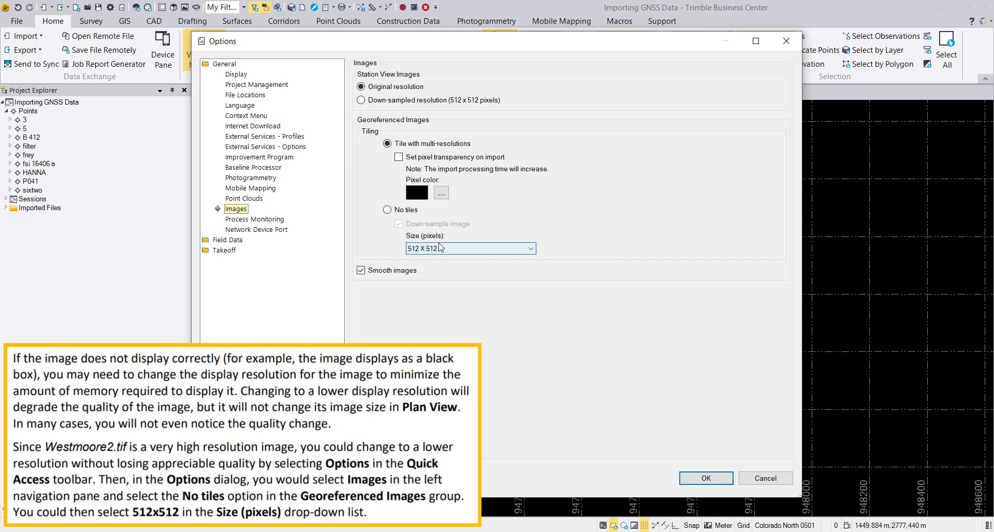
{"action": "left_click", "coordinate": [765, 478]}
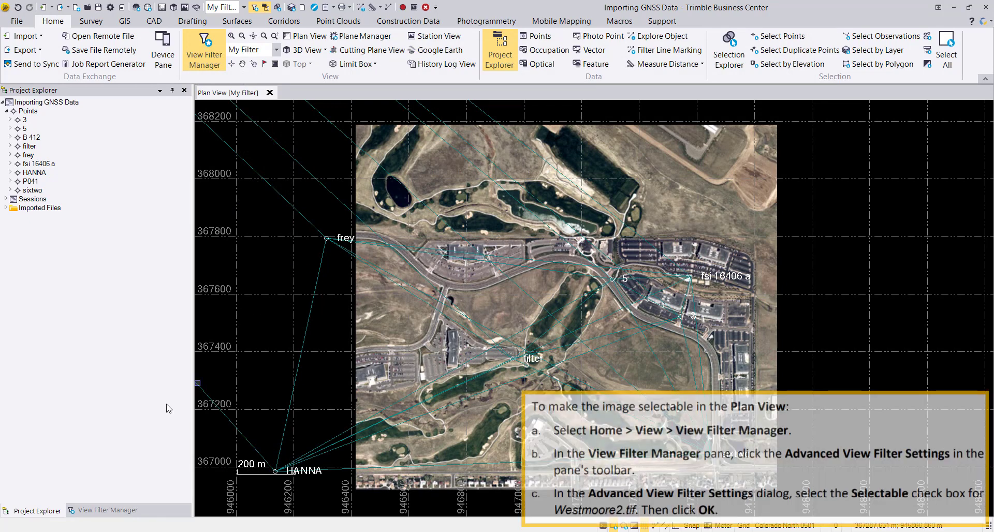
- Tick Selectable for Westmoore2 in the My Filter advanced view filter settings
{"action": "left_click", "coordinate": [102, 509]}
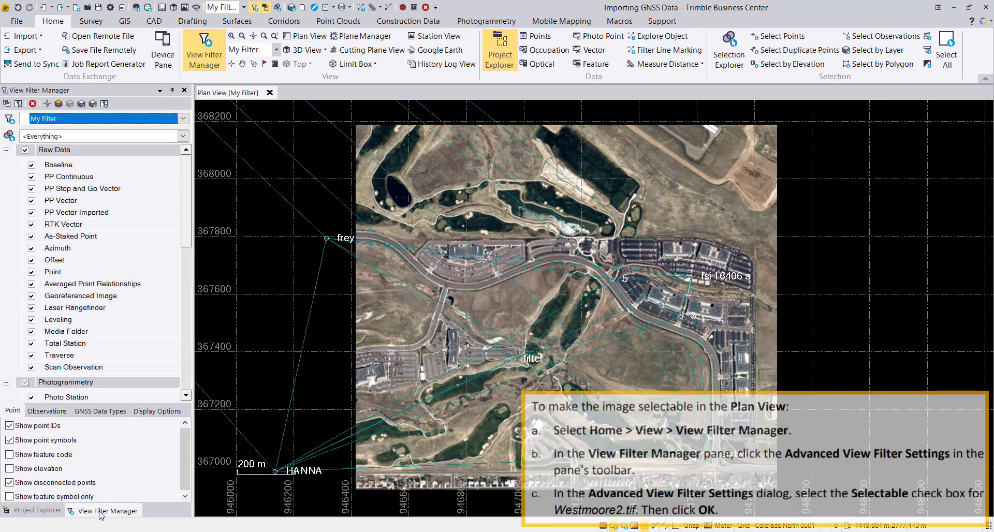
{"action": "left_click", "coordinate": [104, 104]}
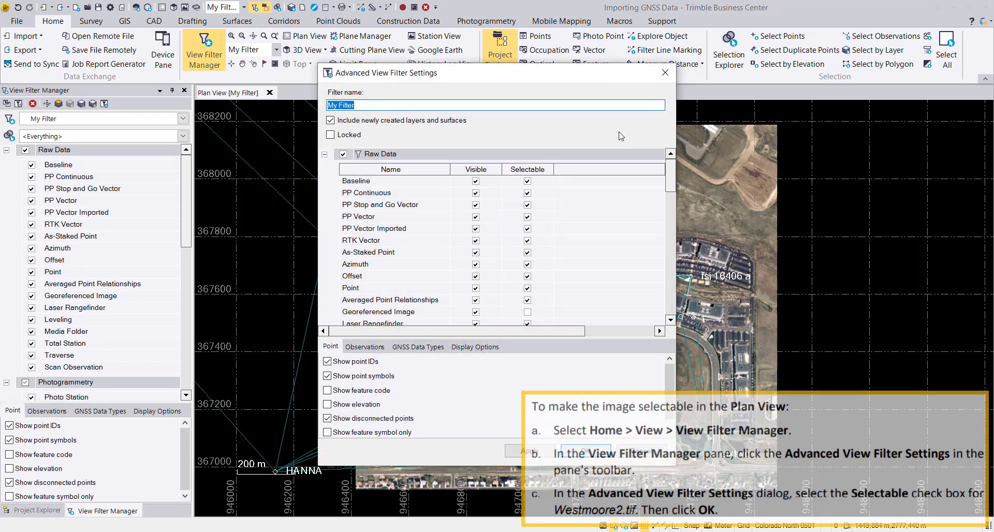
{"action": "left_click_drag", "start_coordinate": [674, 173], "coordinate": [677, 288]}
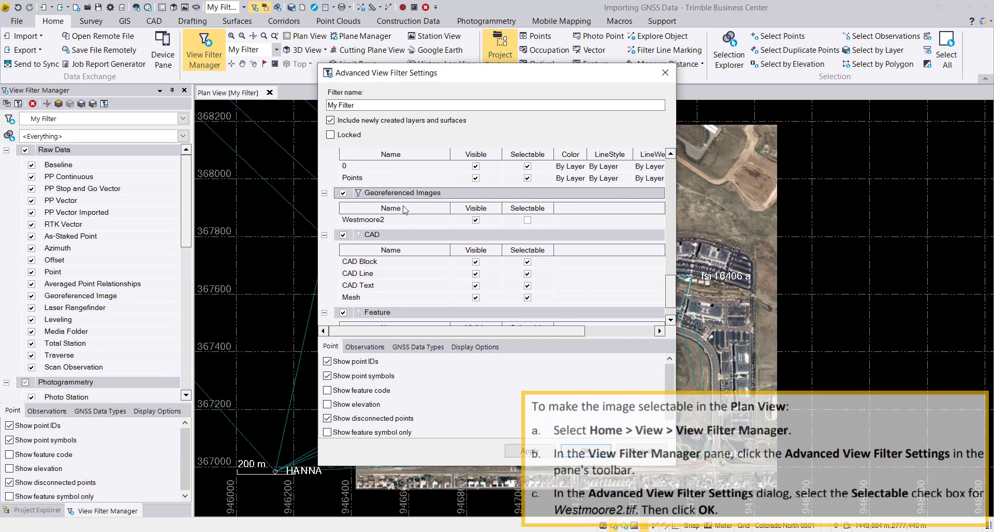
{"action": "left_click", "coordinate": [527, 220]}
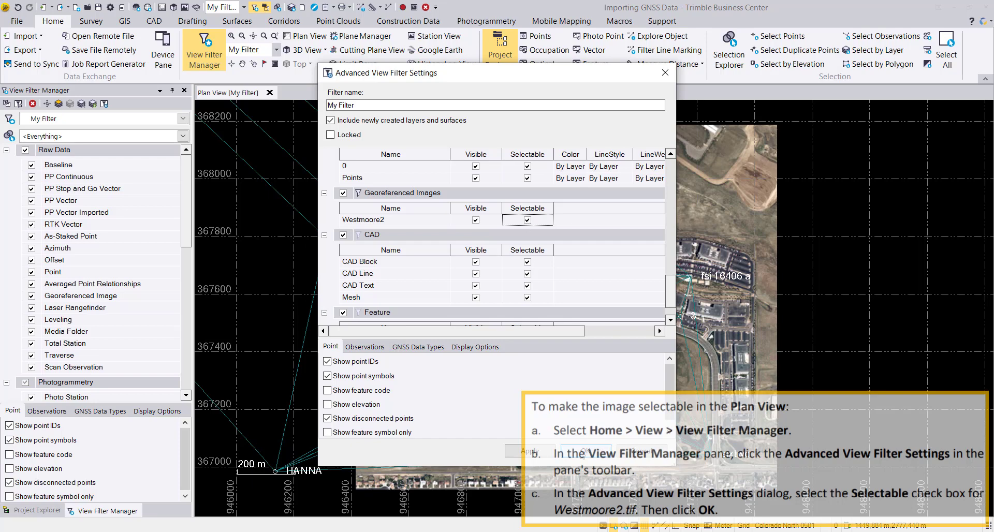
{"action": "left_click", "coordinate": [585, 451]}
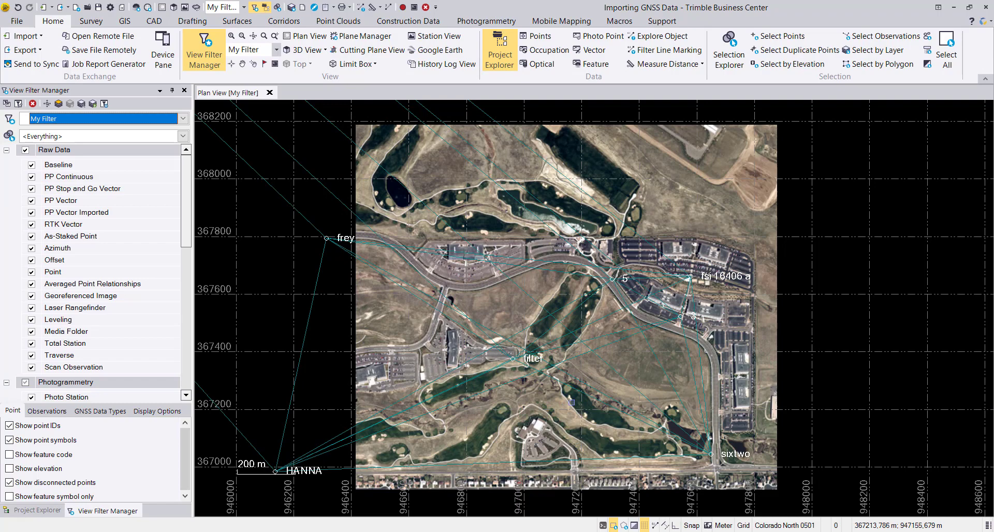
- Inspect Westmoore2's properties: GeoTIFF, 4800 × 4157 pixels, 0.305 m
{"action": "left_click", "coordinate": [776, 127]}
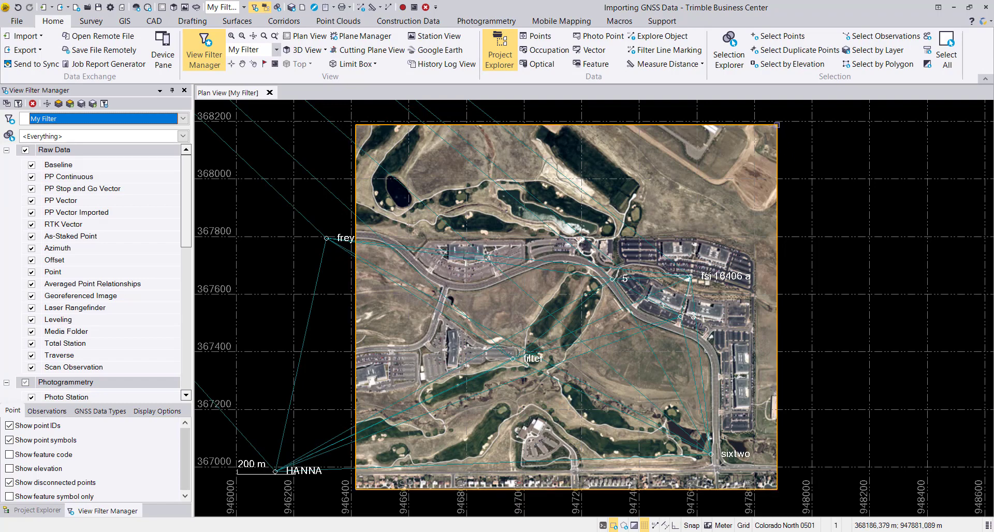
{"action": "right_click", "coordinate": [776, 126]}
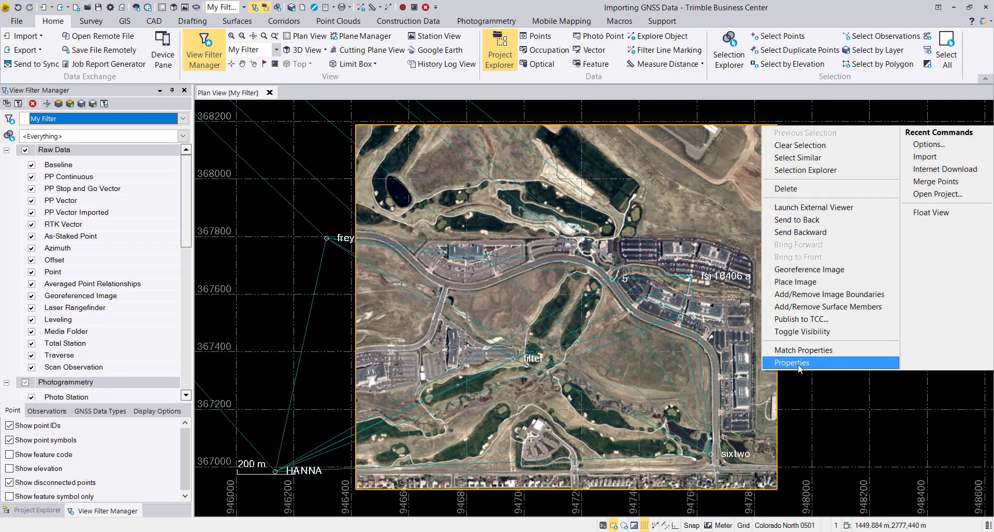
{"action": "left_click", "coordinate": [794, 361]}
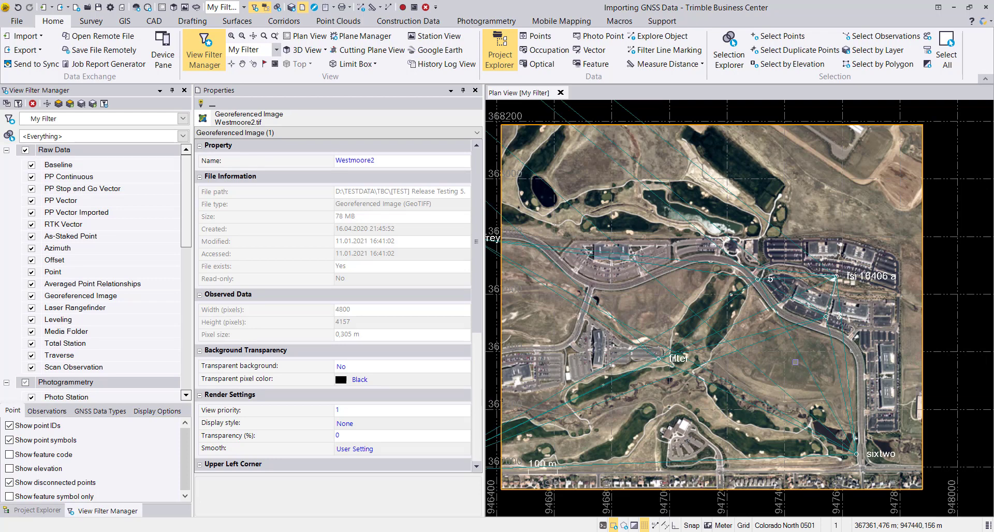
{"action": "left_click", "coordinate": [475, 91]}
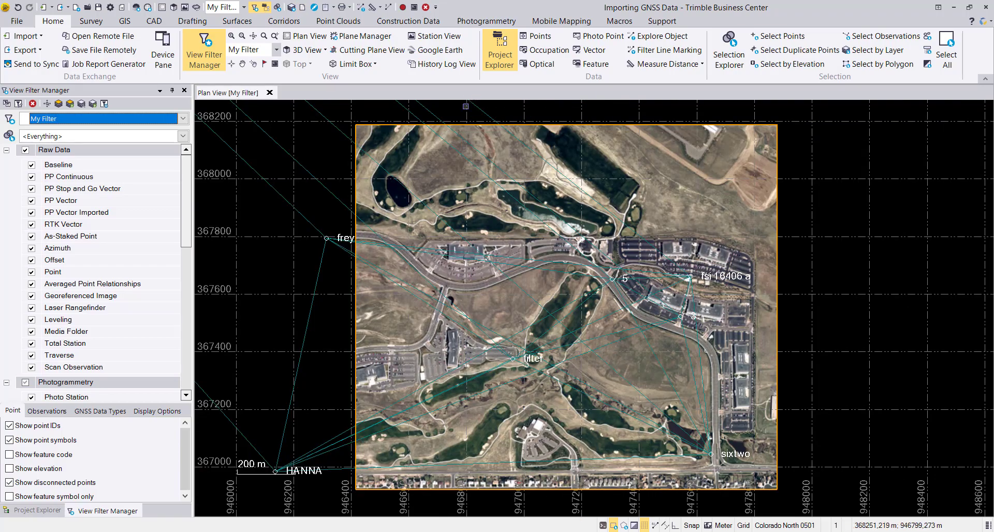
- Open File > Save As for the Importing GNSS Data.vce project
{"action": "left_click", "coordinate": [23, 23]}
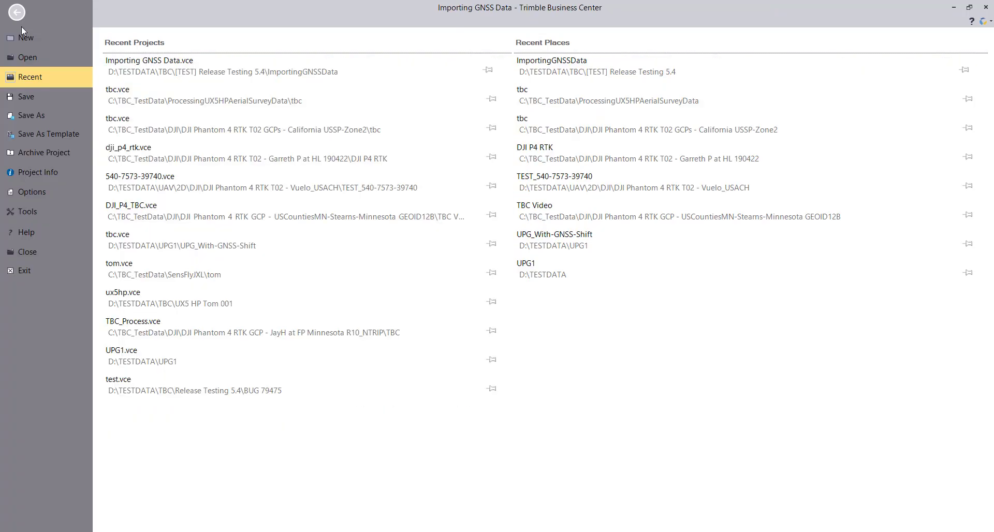
{"action": "left_click", "coordinate": [27, 115]}
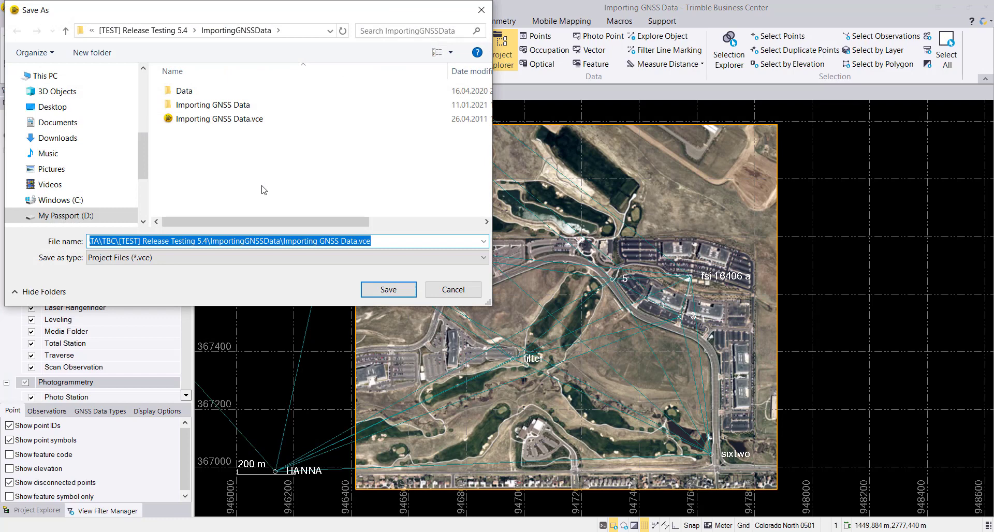